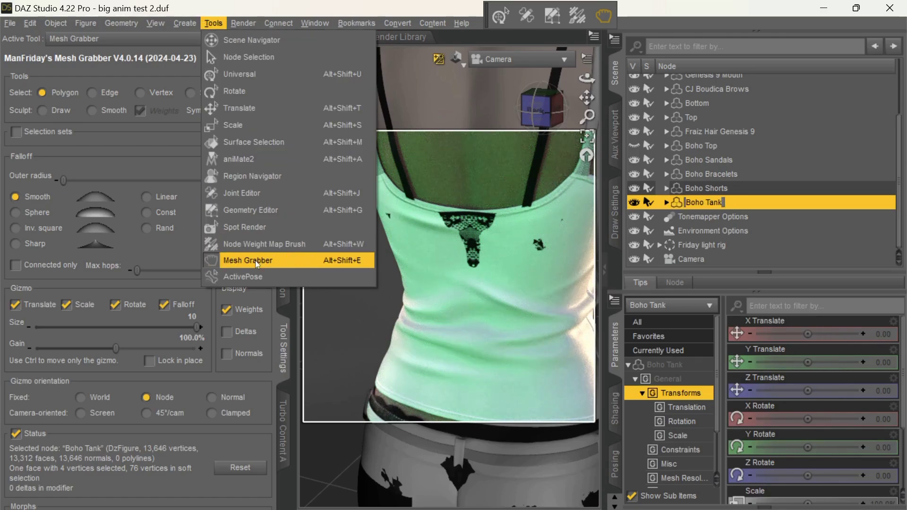
Step: Activate Mesh Grabber on the Boho Tank, select a back polygon with an outer radius of 8.50, and move the fabric over the poke-through
click(257, 262)
click(470, 237)
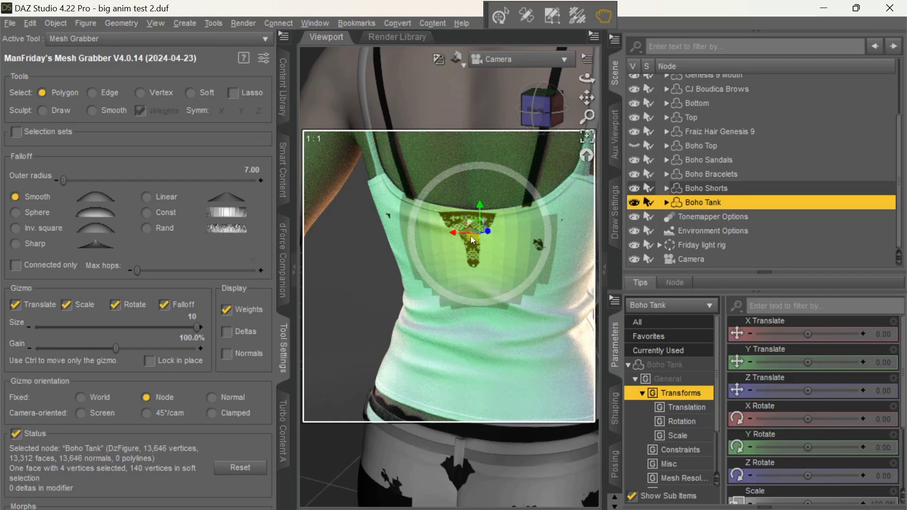
scroll(471, 236, up, 3)
middle_drag(504, 217, 504, 236)
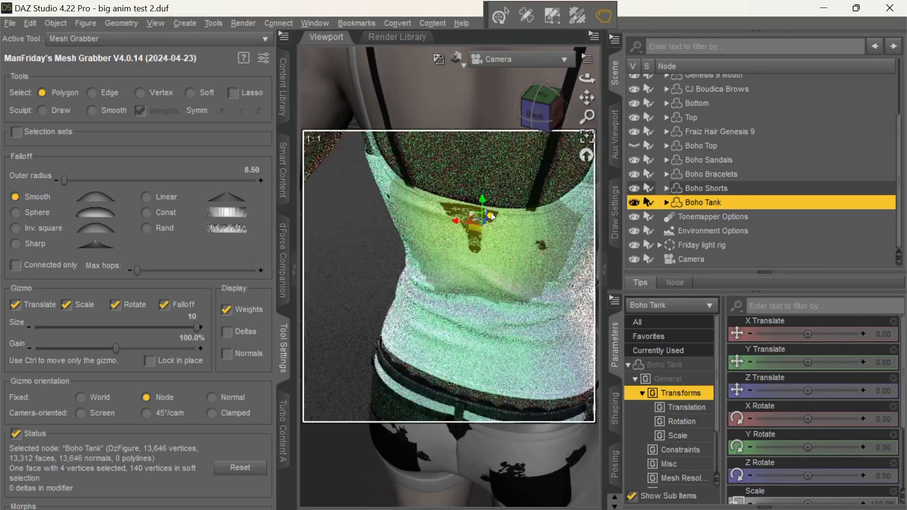
drag(491, 213, 489, 219)
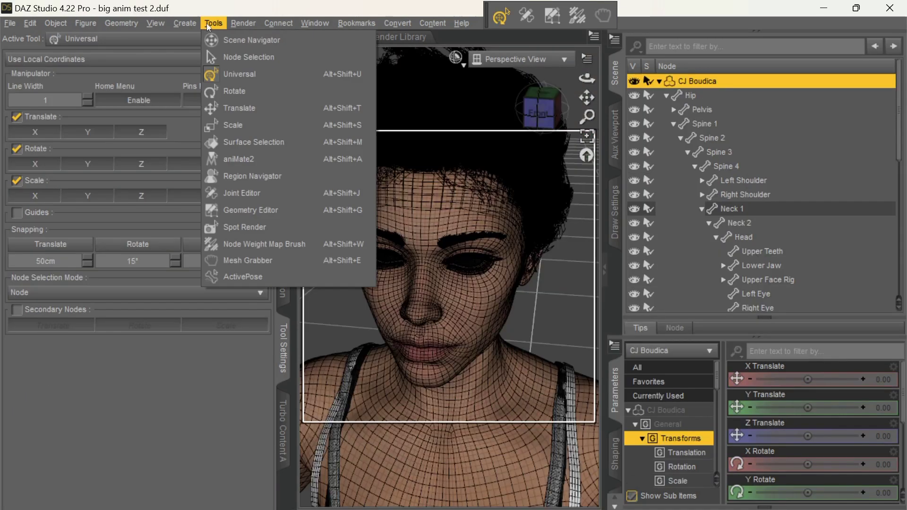
Step: Activate Mesh Grabber on CJ Boudica and select a single vertex on the lower nose with a 3.00 falloff radius
click(226, 261)
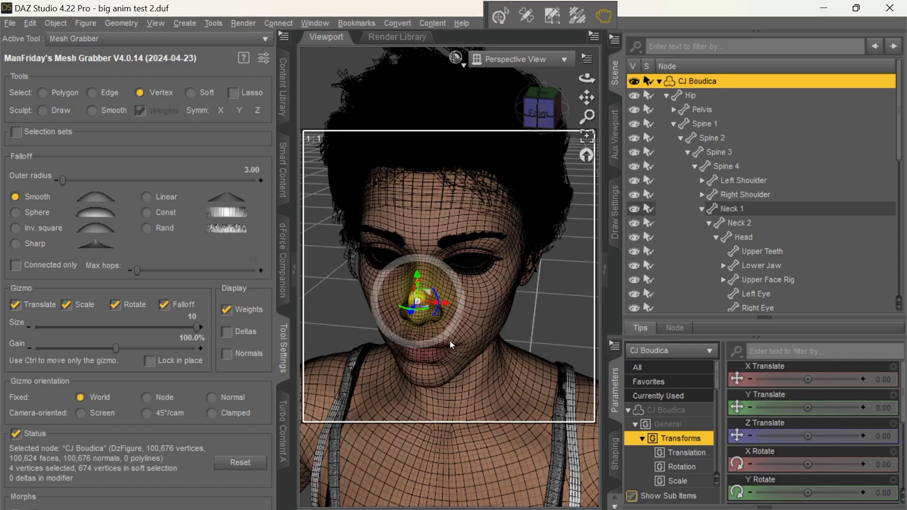
scroll(451, 340, up, 5)
click(539, 353)
scroll(539, 352, up, 3)
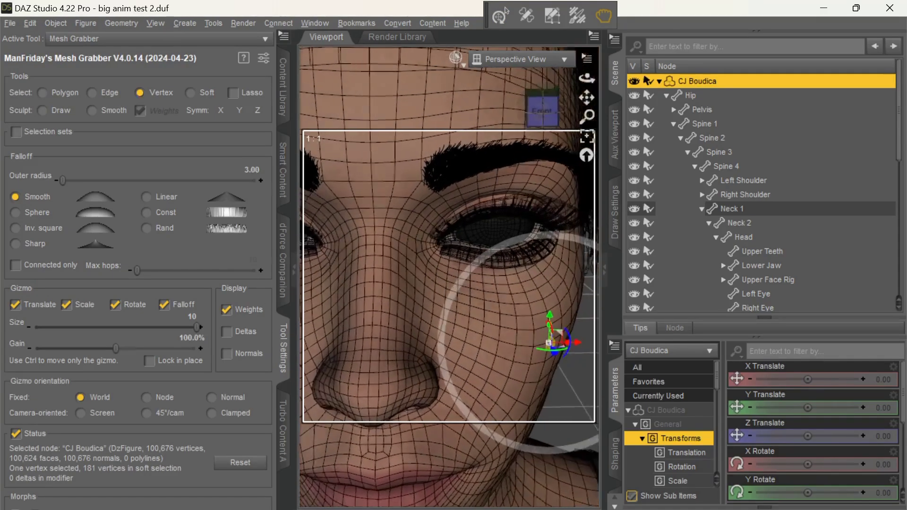
middle_drag(451, 367, 461, 367)
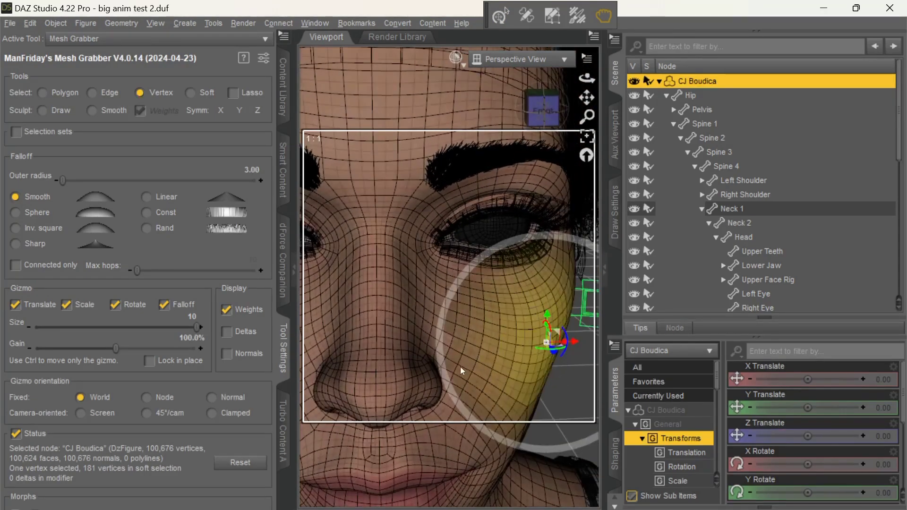
click(376, 372)
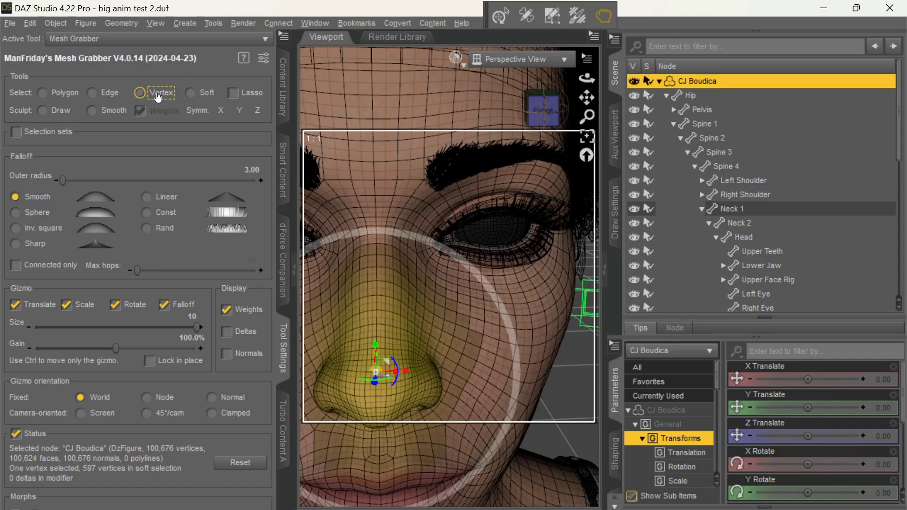
Step: Working in profile, lock the gizmo in place at the base of the nose and enlarge the selected nose area from there
scroll(449, 335, down, 6)
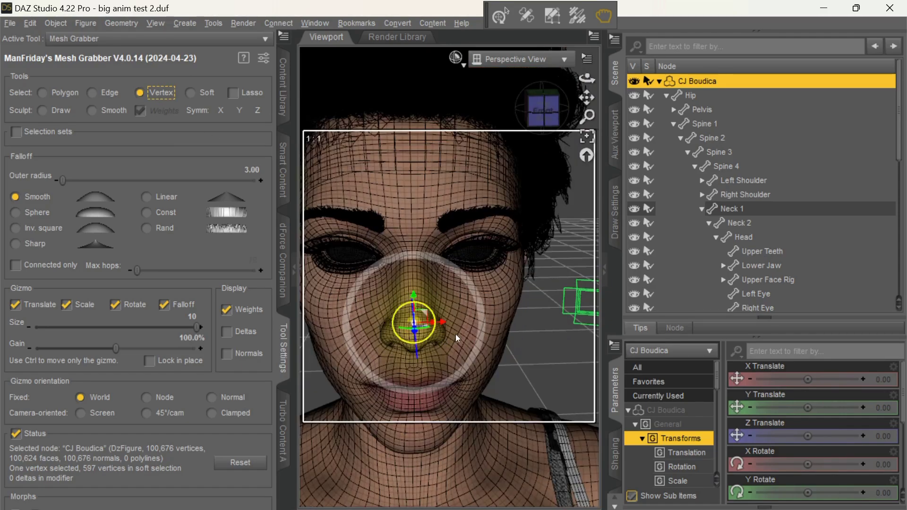
middle_drag(449, 320, 317, 308)
scroll(469, 332, up, 5)
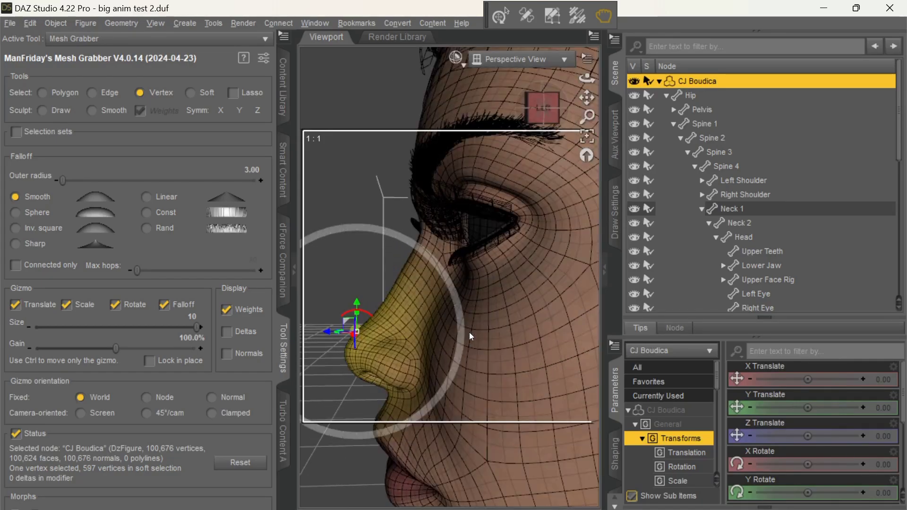
middle_drag(469, 333, 553, 281)
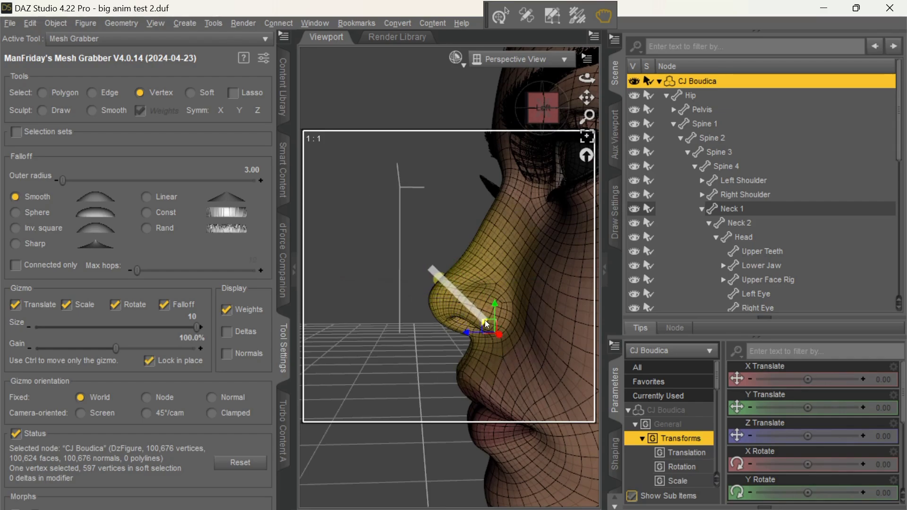
drag(508, 314, 506, 302)
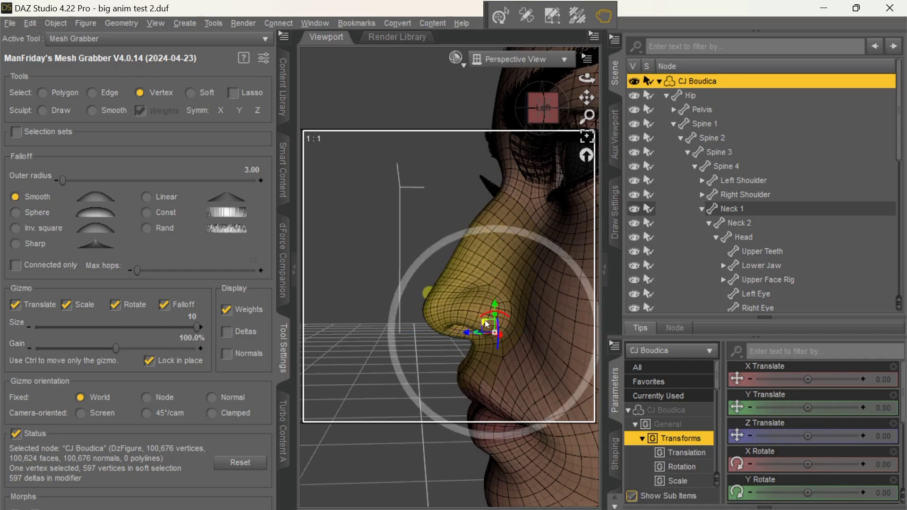
Step: Examine the reshaped nose from the front, side and three-quarter views in the rendered preview
scroll(481, 326, down, 2)
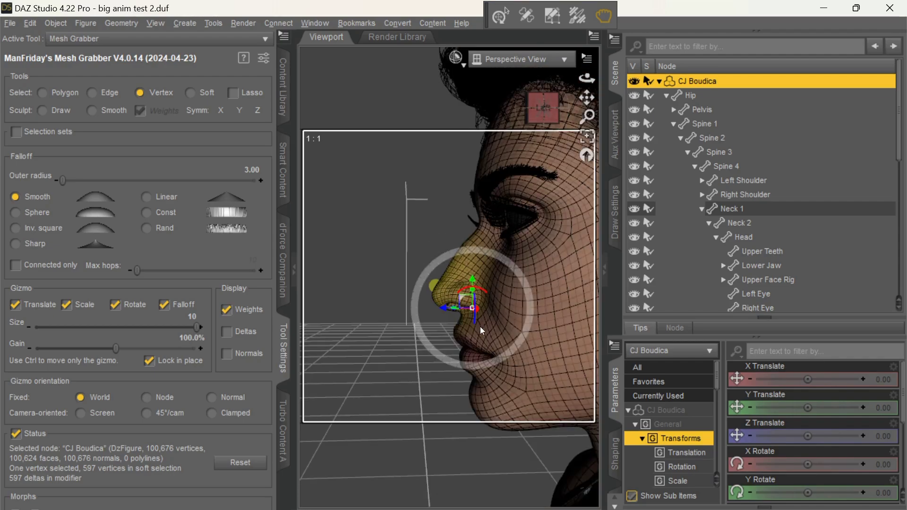
scroll(480, 327, down, 1)
ctrl+alt+drag(480, 327, 543, 327)
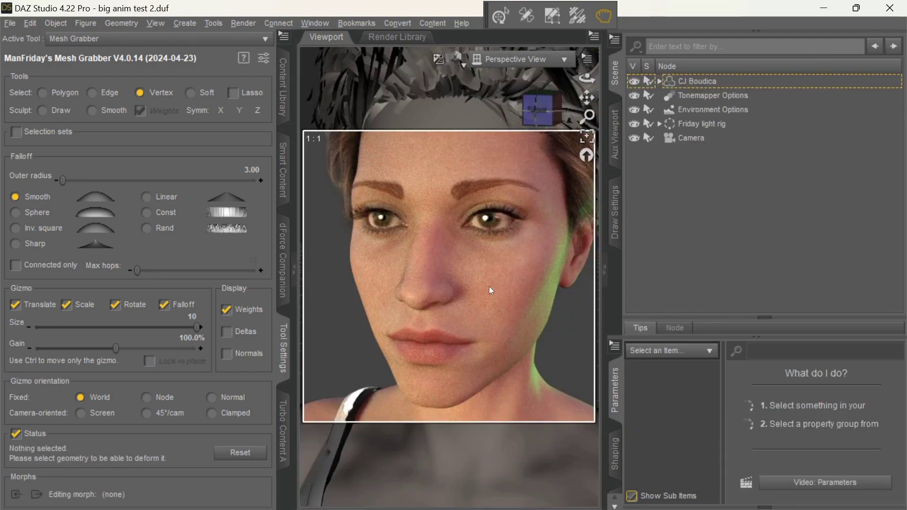
ctrl+alt+drag(489, 287, 475, 302)
ctrl+alt+drag(440, 330, 671, 269)
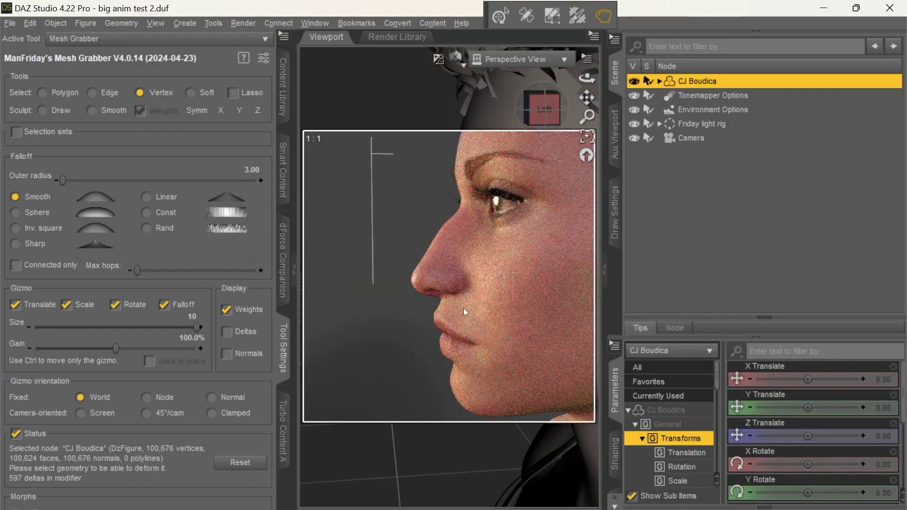
ctrl+alt+drag(463, 308, 482, 304)
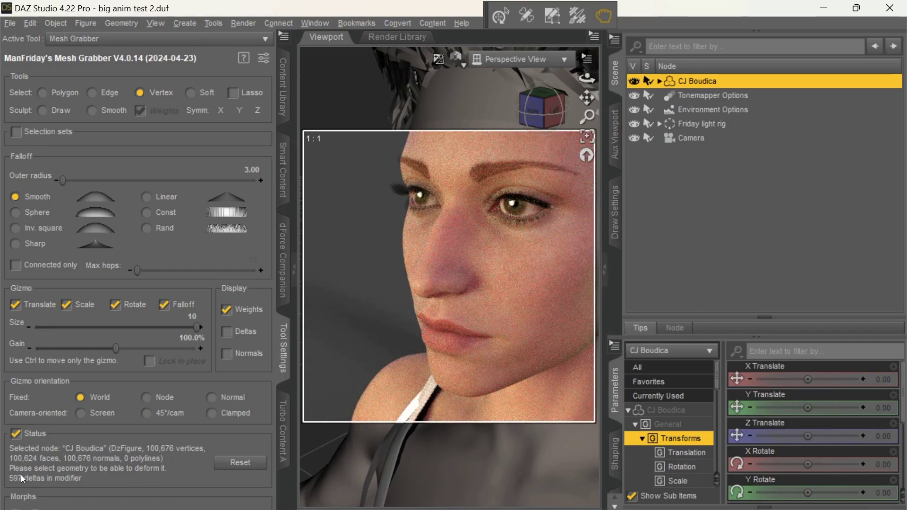
Step: Save the nose deltas as a morph named More Boudica nose under /Mesh Grabber, activating the new morph
click(38, 431)
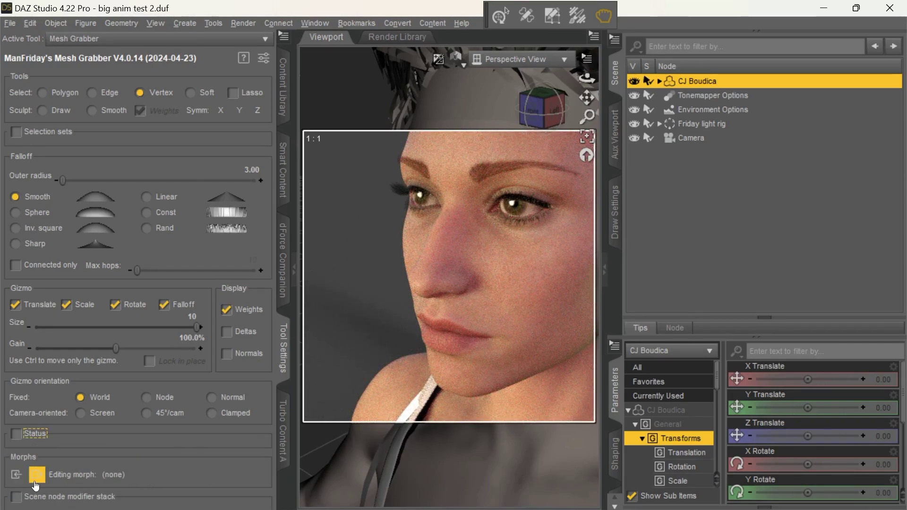
click(36, 475)
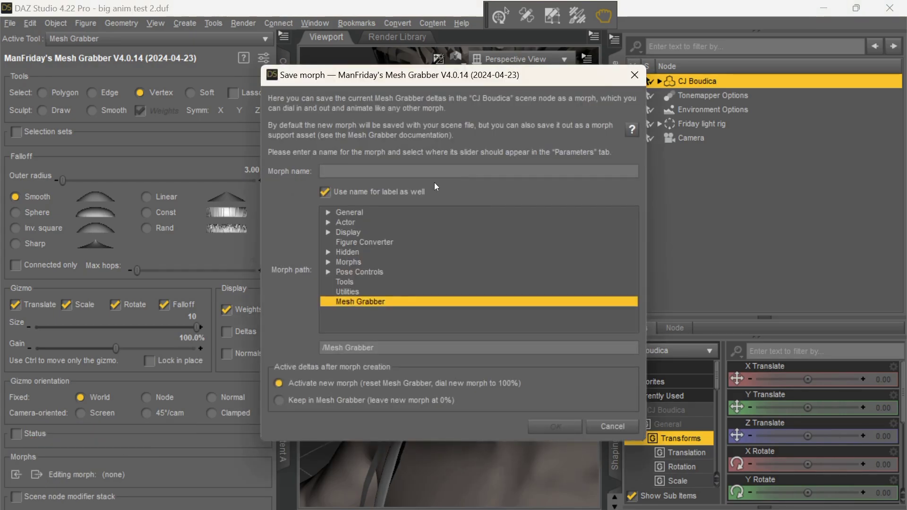
click(542, 426)
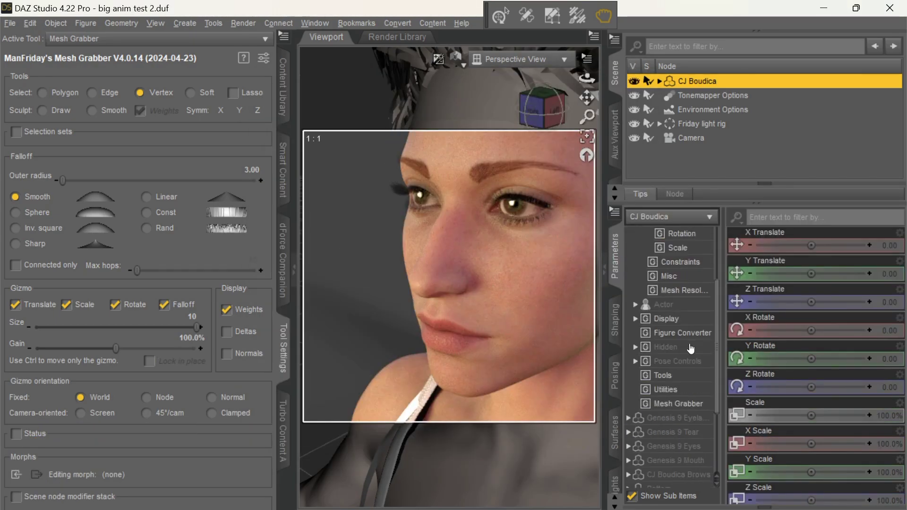
Step: Show CJ Boudica's Mesh Grabber parameters, dial More Boudica nose to 0%, and raise it again while viewing the face in profile
scroll(688, 359, down, 2)
click(684, 382)
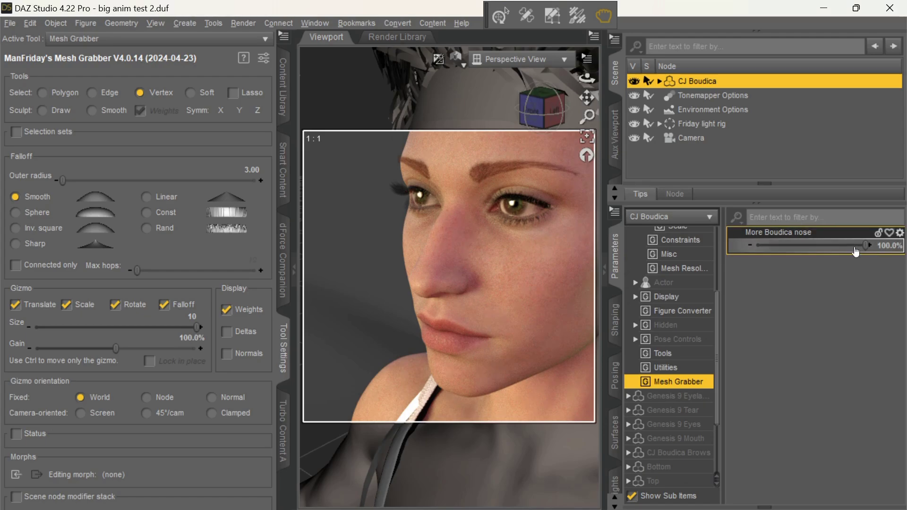
drag(866, 245, 834, 241)
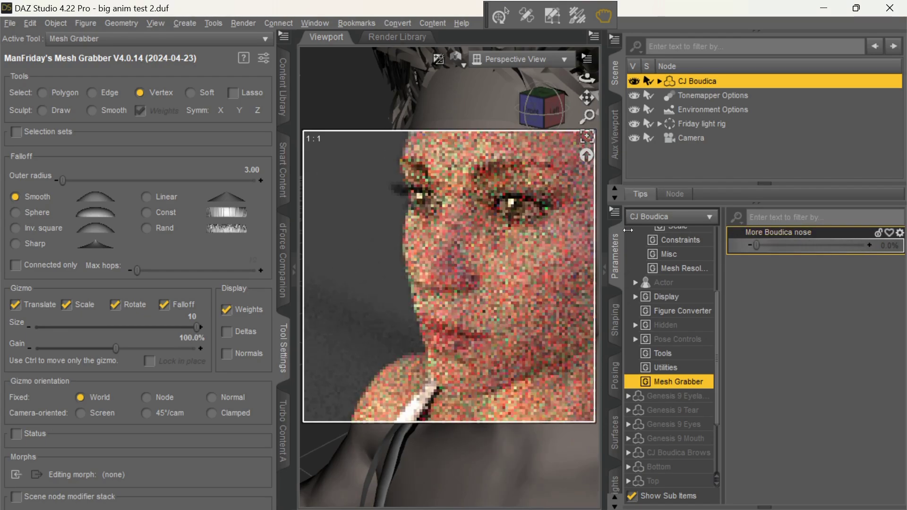
ctrl+alt+drag(555, 350, 458, 351)
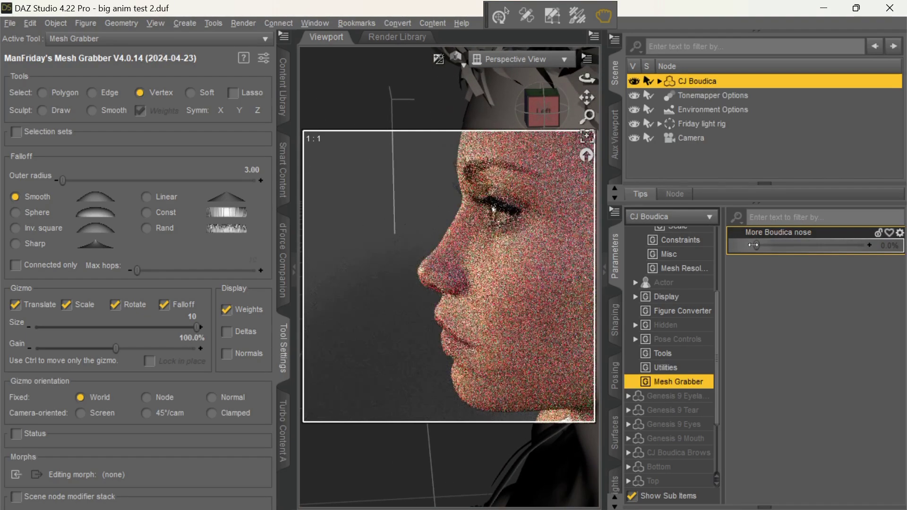
drag(758, 245, 766, 245)
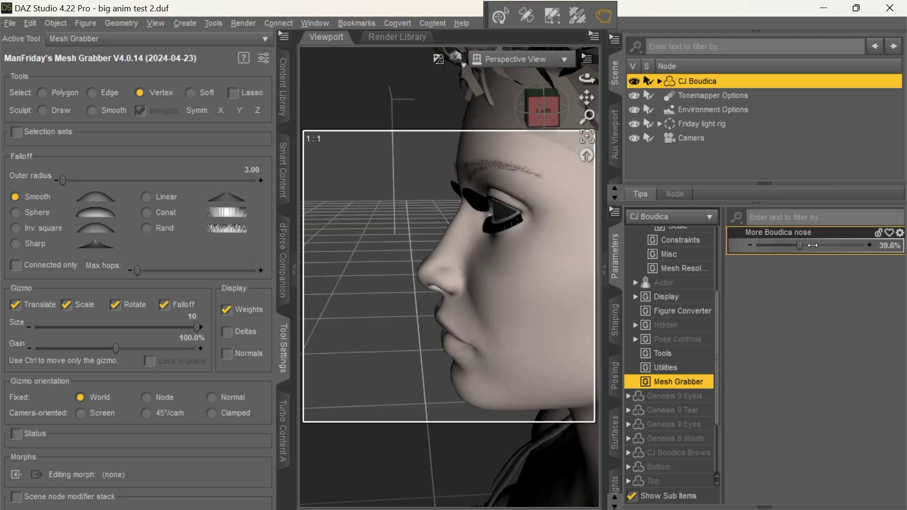
drag(882, 246, 893, 246)
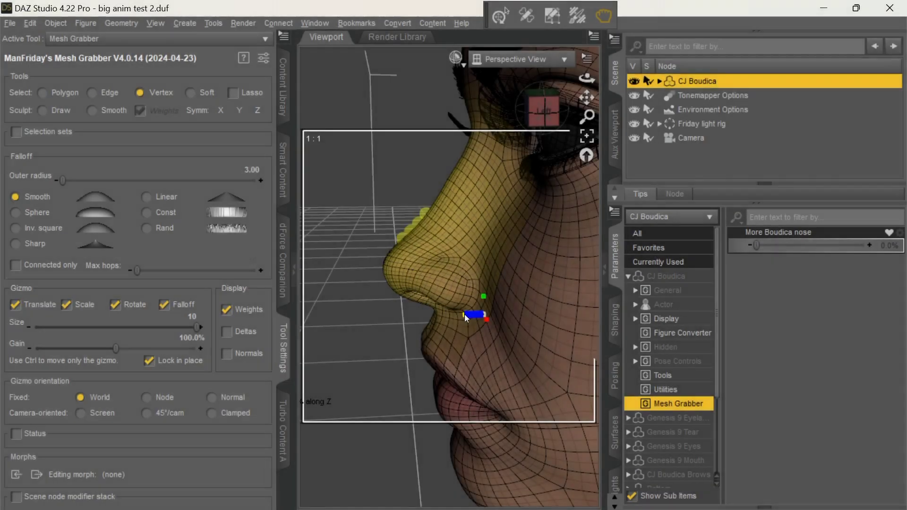
Step: Translate the selected nose area along Z, and reshape the selected top tuft of Fraiz Hair Genesis 9 around its locked gizmo
mouse_move(464, 314)
mouse_down()
mouse_move(454, 316)
mouse_move(463, 320)
mouse_up()
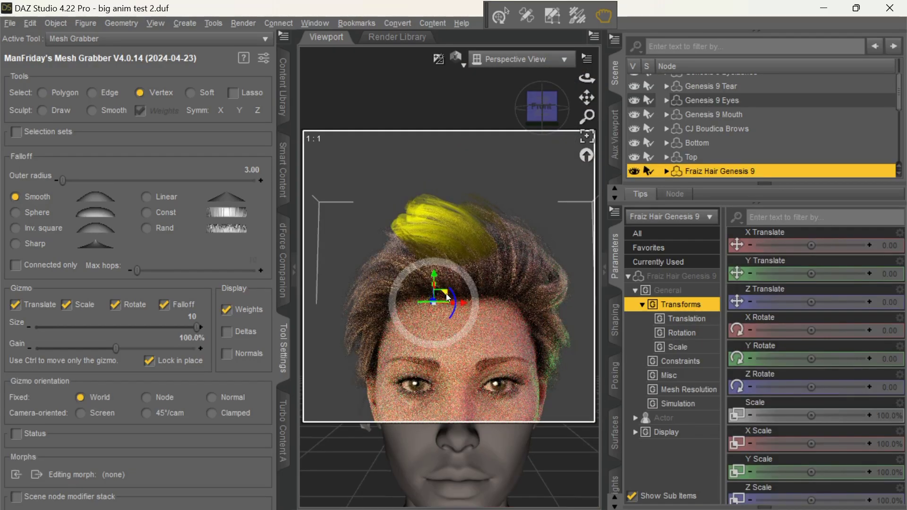
drag(448, 298, 421, 286)
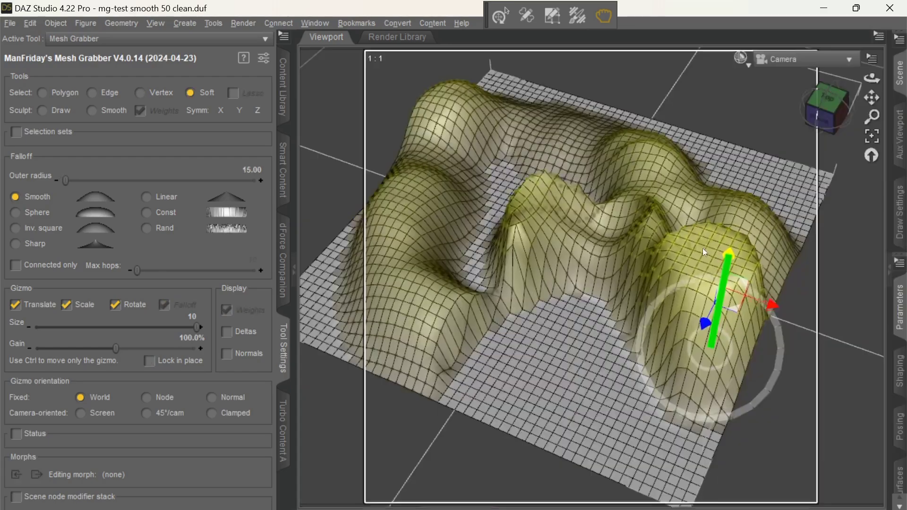
Step: Deform the plane meshes with the Soft tool, Draw strokes, Smooth strokes on the spiky surface, and Draw strokes with X symmetry
drag(702, 248, 671, 257)
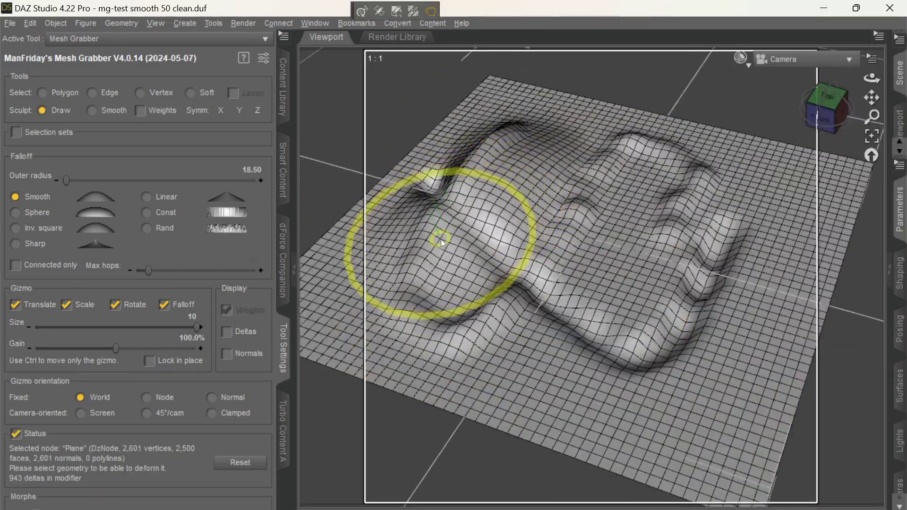
mouse_move(441, 239)
mouse_down()
mouse_move(463, 305)
mouse_move(668, 322)
mouse_up()
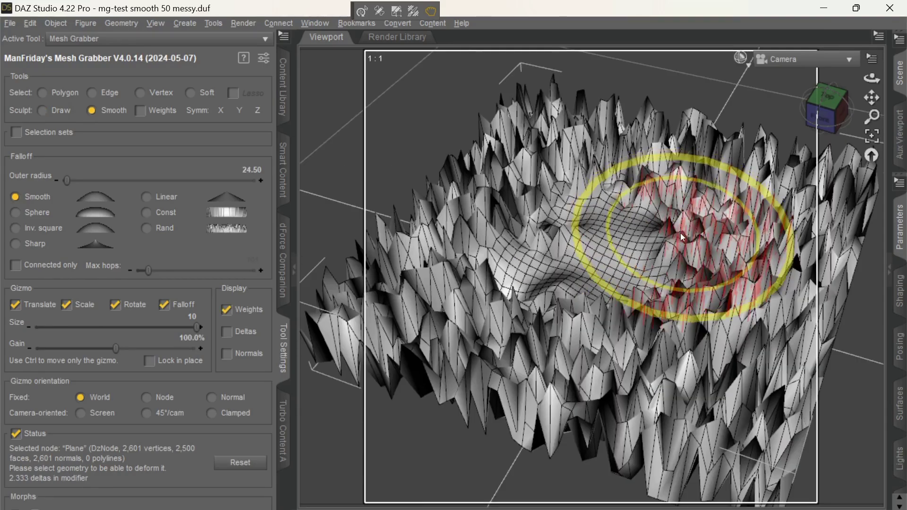
mouse_move(680, 234)
mouse_down()
mouse_move(699, 278)
mouse_move(693, 336)
mouse_move(634, 314)
mouse_move(580, 322)
mouse_up()
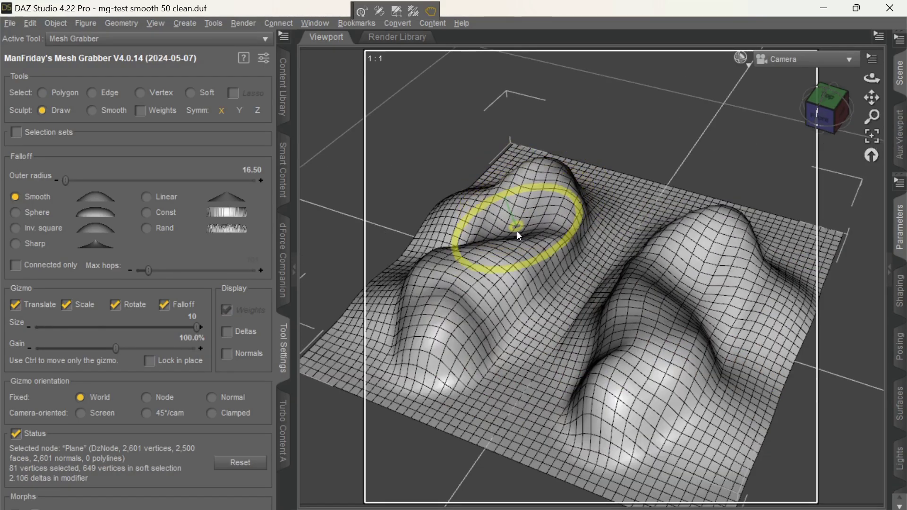
drag(517, 231, 487, 286)
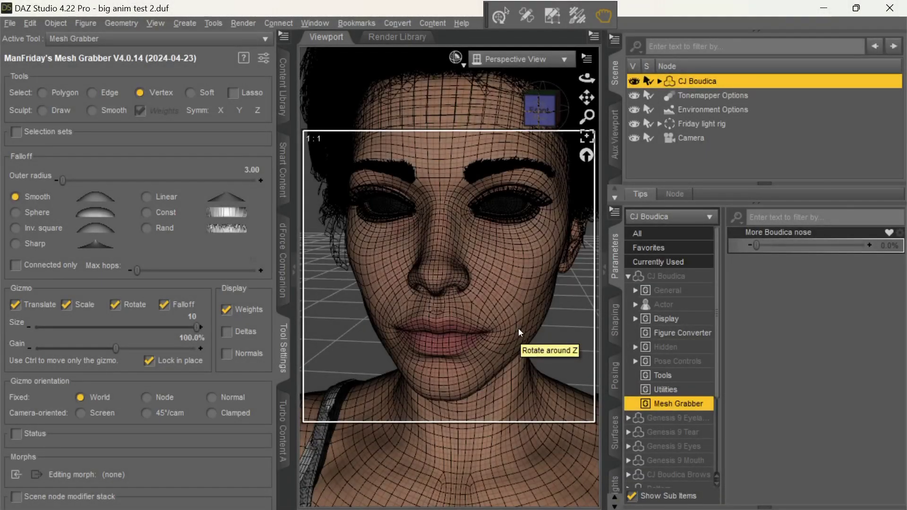
Step: Select vertices down the bridge of CJ Boudica's nose, lock the gizmo at the nose base, and translate the selection along Z
scroll(470, 293, up, 5)
ctrl+alt+drag(471, 263, 475, 268)
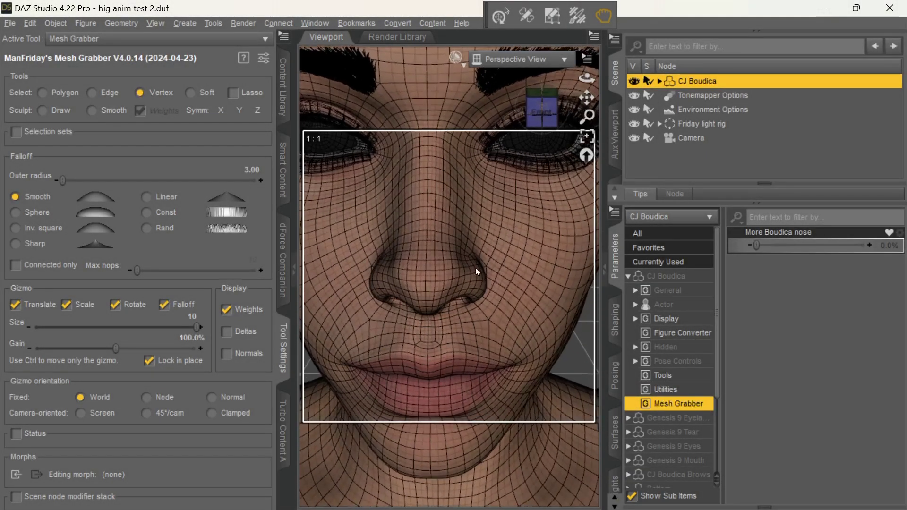
click(426, 218)
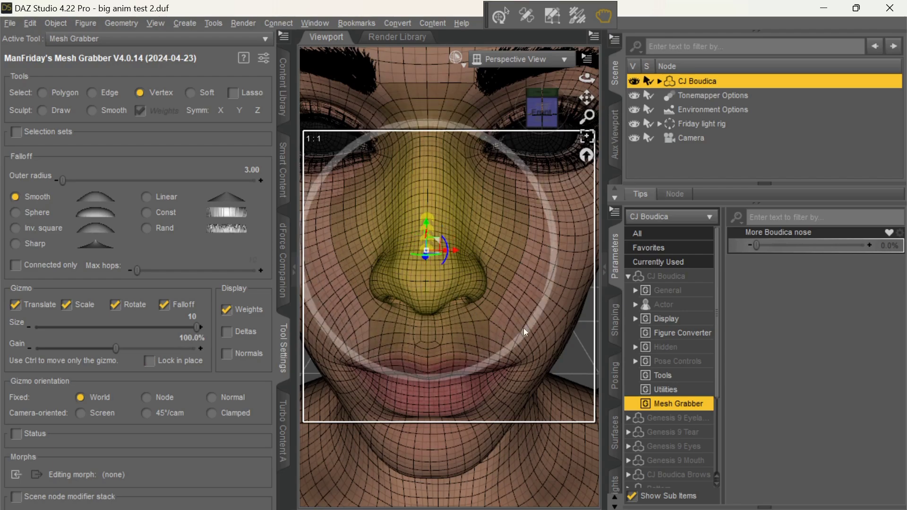
ctrl+alt+drag(524, 328, 392, 317)
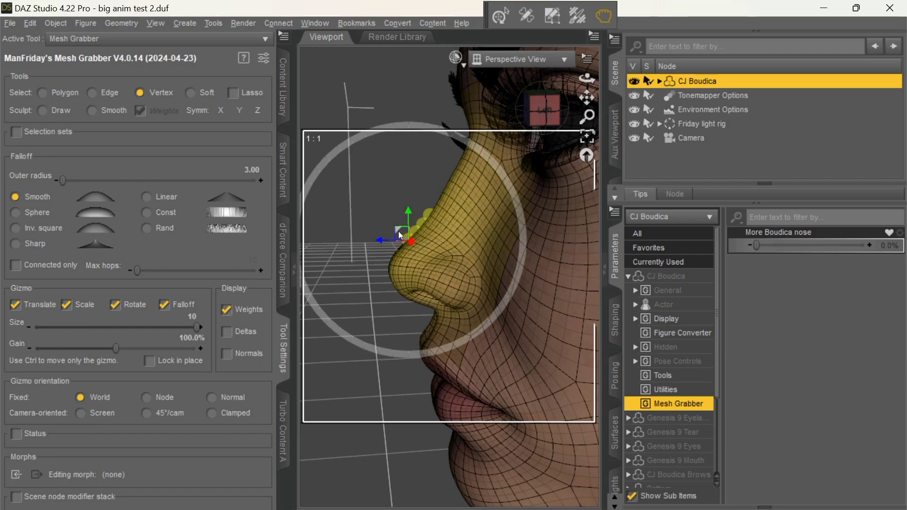
ctrl+drag(397, 229, 466, 339)
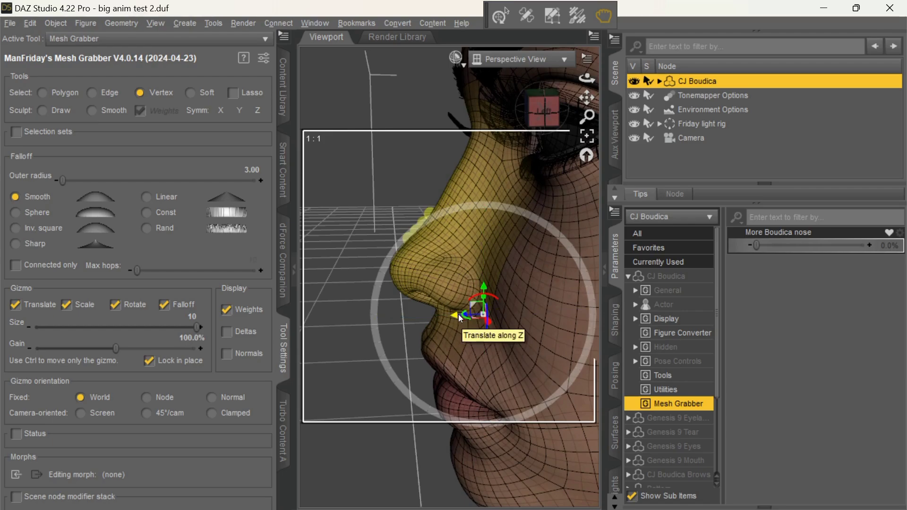
drag(465, 314, 488, 291)
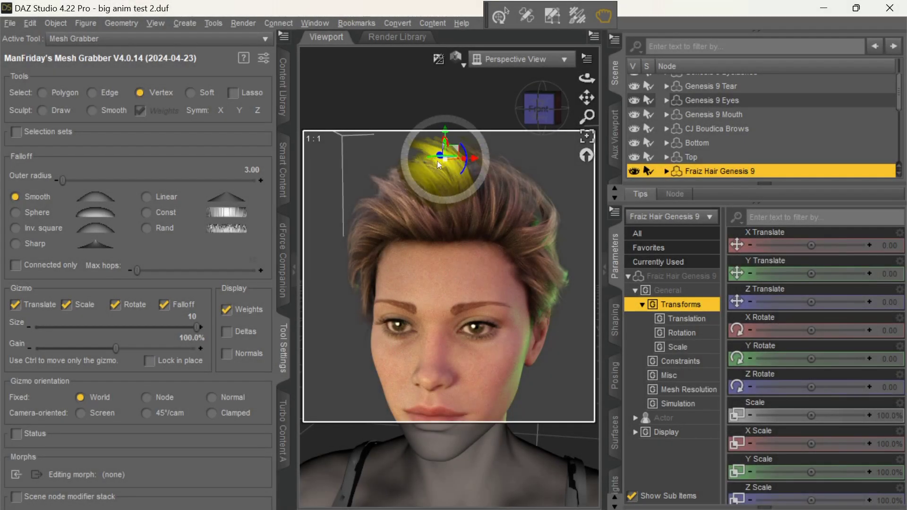
Step: Select the top tuft of Fraiz Hair Genesis 9, lock the gizmo near the hairline, and pull the tuft up and sideways
click(419, 162)
middle_drag(473, 196, 472, 282)
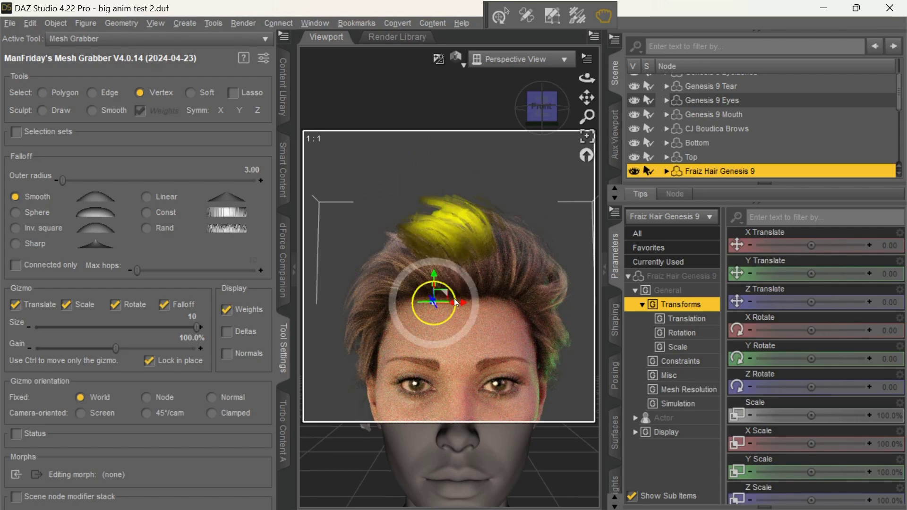
mouse_move(455, 299)
mouse_down()
mouse_move(456, 289)
mouse_move(440, 295)
mouse_move(409, 281)
mouse_up()
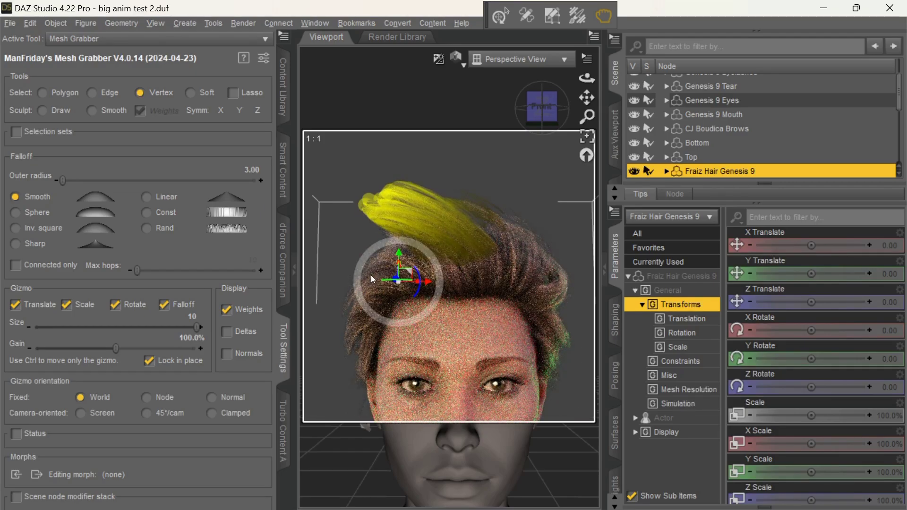
Step: Select the hair tuft at the side of the head above the ear and pull it slightly outward and upward
click(354, 294)
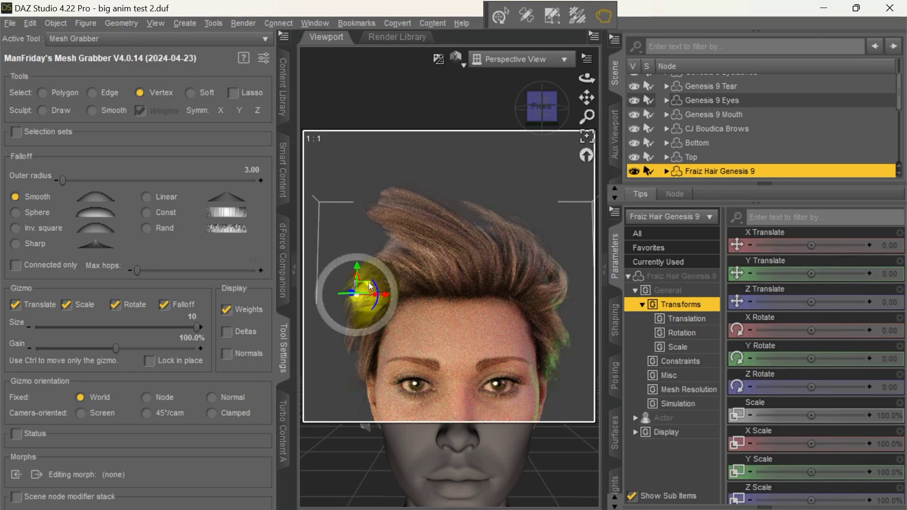
drag(365, 280, 361, 269)
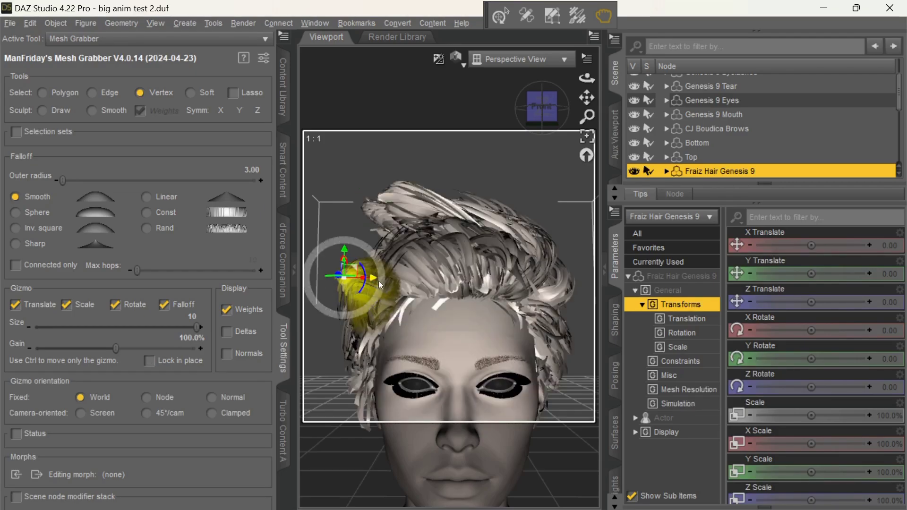
middle_drag(492, 316, 517, 343)
middle_drag(445, 314, 548, 314)
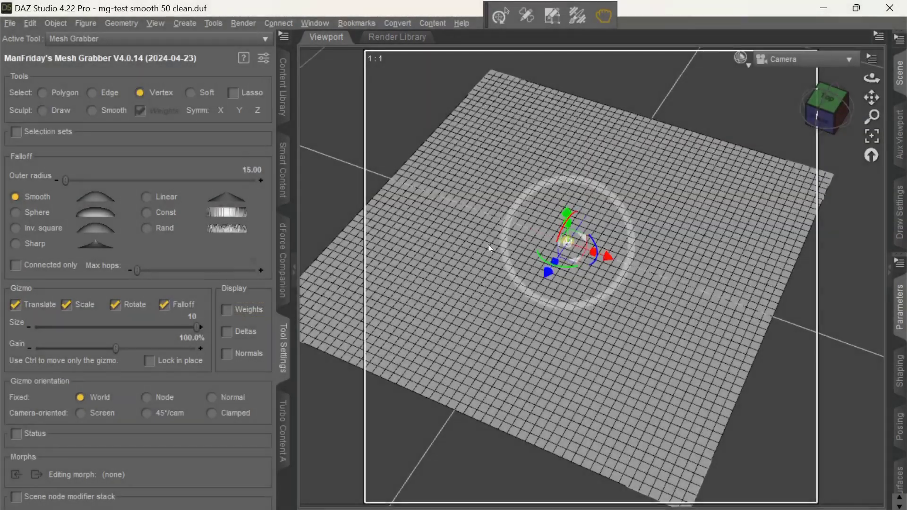
Step: Select a winding line of vertices across the plane, try translating it along Y, and undo the translation
mouse_move(495, 113)
mouse_down()
mouse_move(427, 243)
mouse_move(691, 326)
mouse_up()
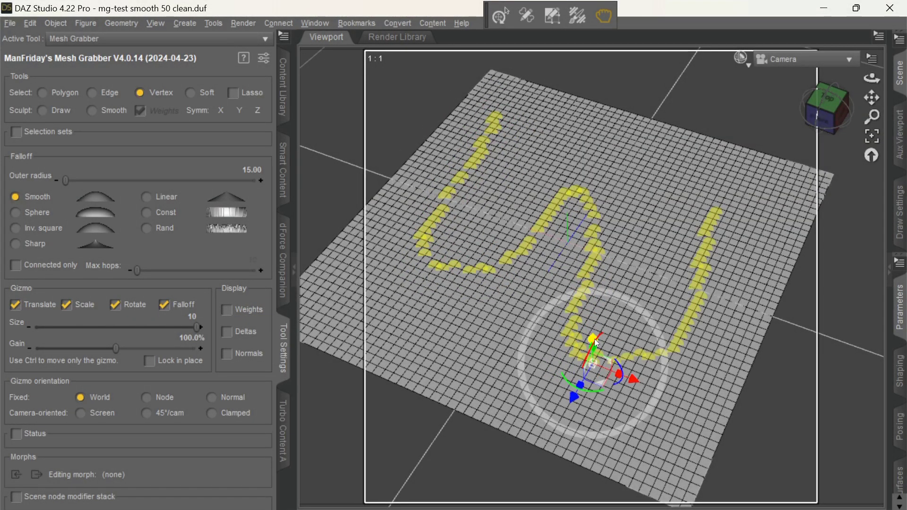
drag(596, 344, 581, 327)
key(ctrl+z)
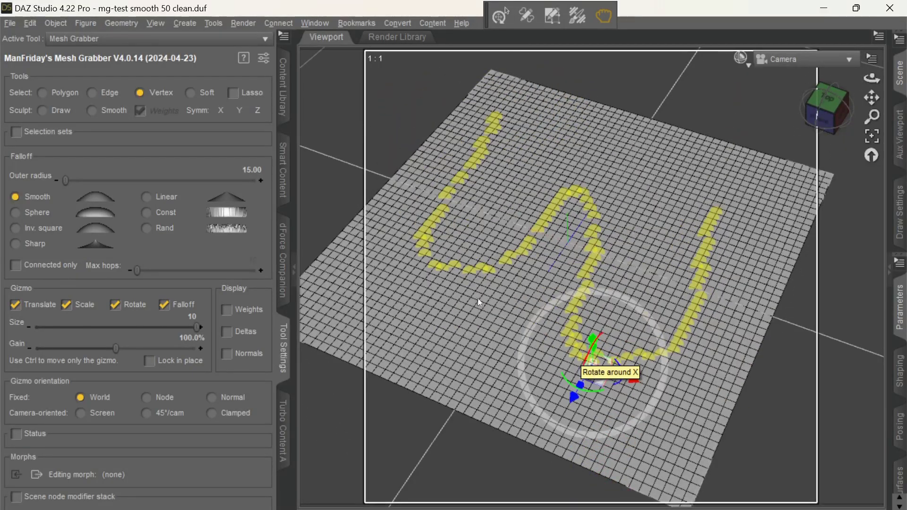
Step: Display the selection's falloff weights, raise the winding vertex selection along Y, and undo the deformation
click(256, 314)
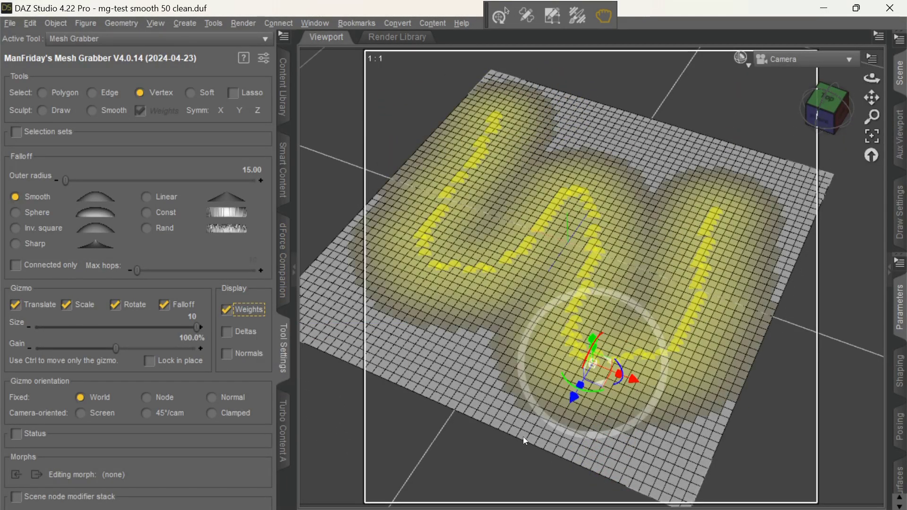
drag(601, 344, 597, 319)
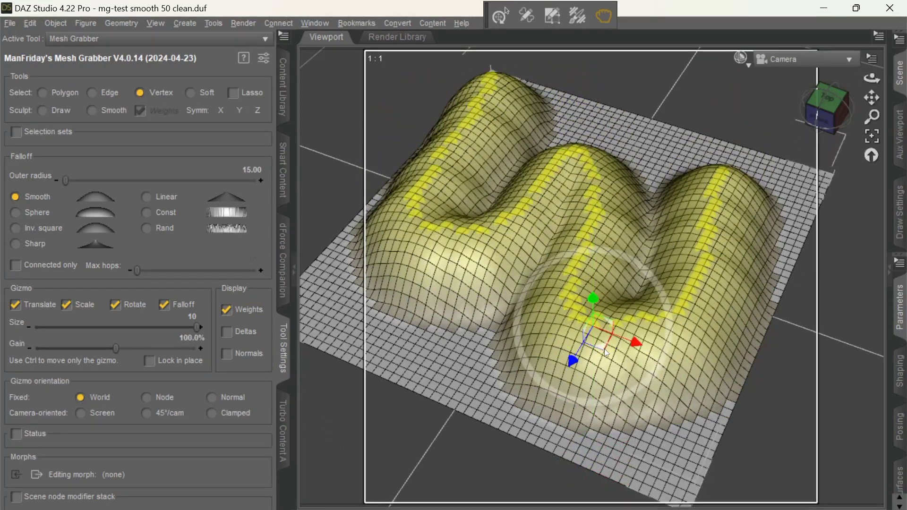
key(ctrl+z)
mouse_move(619, 364)
mouse_down()
mouse_move(623, 386)
mouse_move(630, 338)
mouse_move(632, 382)
mouse_move(633, 364)
mouse_up()
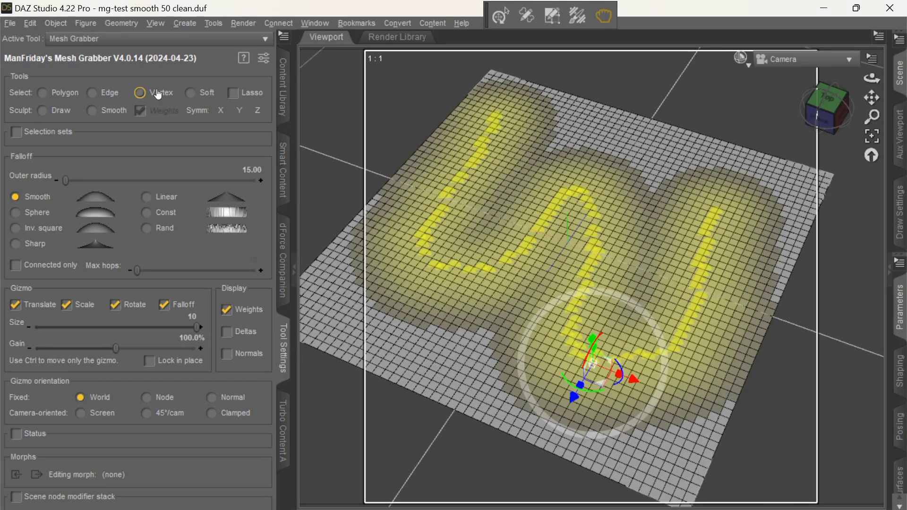
Step: Paint a Soft selection over the plane, erase part of its weighting near the front, and translate the remaining selection along Y
click(203, 94)
mouse_move(510, 188)
mouse_down()
mouse_move(506, 210)
mouse_move(610, 227)
mouse_up()
mouse_move(599, 314)
mouse_down()
mouse_move(636, 268)
mouse_move(529, 212)
mouse_move(571, 283)
mouse_move(695, 359)
mouse_move(708, 234)
mouse_move(680, 307)
mouse_move(675, 429)
mouse_move(642, 227)
mouse_move(629, 307)
mouse_move(623, 278)
mouse_up()
key(ctrl+z)
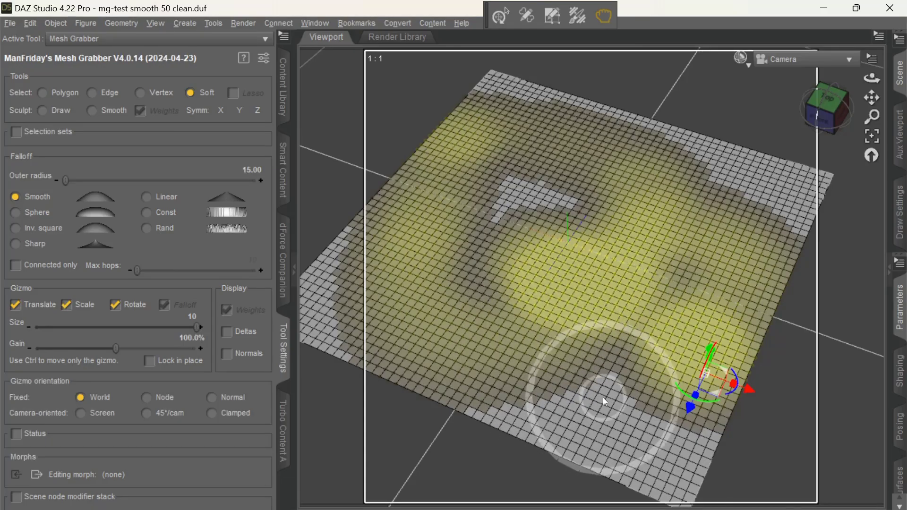
mouse_move(566, 397)
mouse_down()
mouse_move(534, 366)
mouse_move(580, 314)
mouse_move(601, 245)
mouse_move(633, 251)
mouse_move(436, 222)
mouse_move(614, 346)
mouse_up()
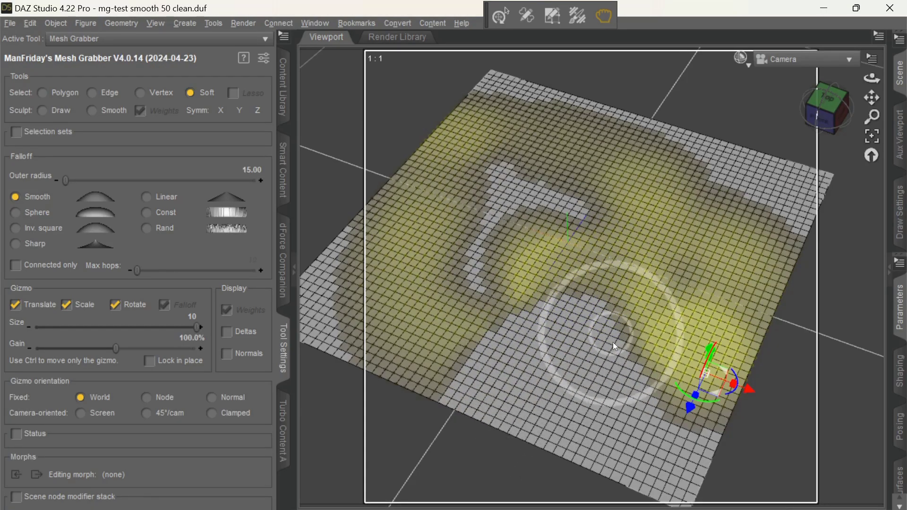
drag(710, 355, 664, 274)
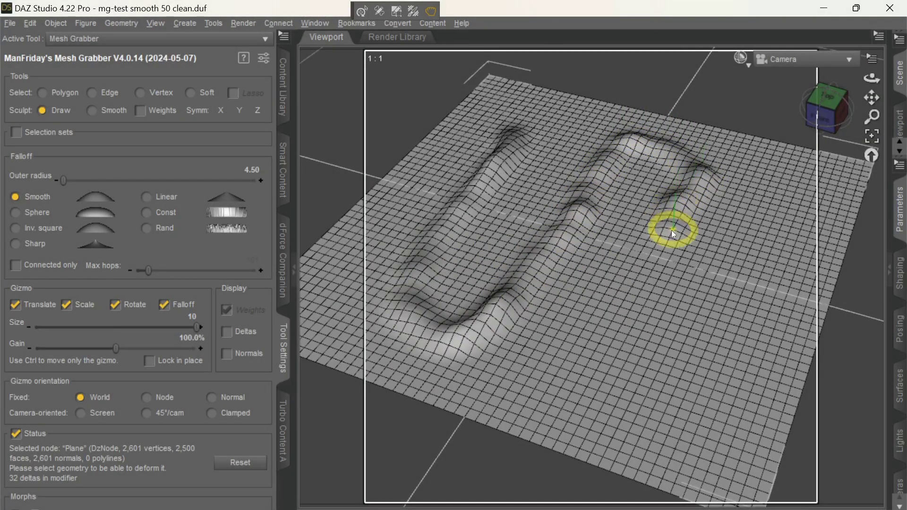
Step: Draw winding ridges on the plane with a 4.50 outer radius, enlarge the radius to 18.50, and draw a broad stroke
drag(671, 231, 715, 250)
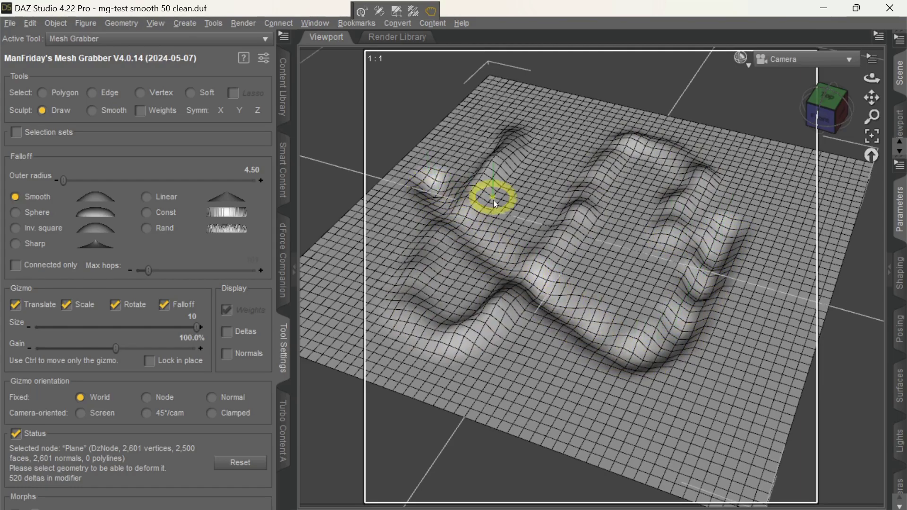
scroll(495, 201, up, 14)
click(516, 151)
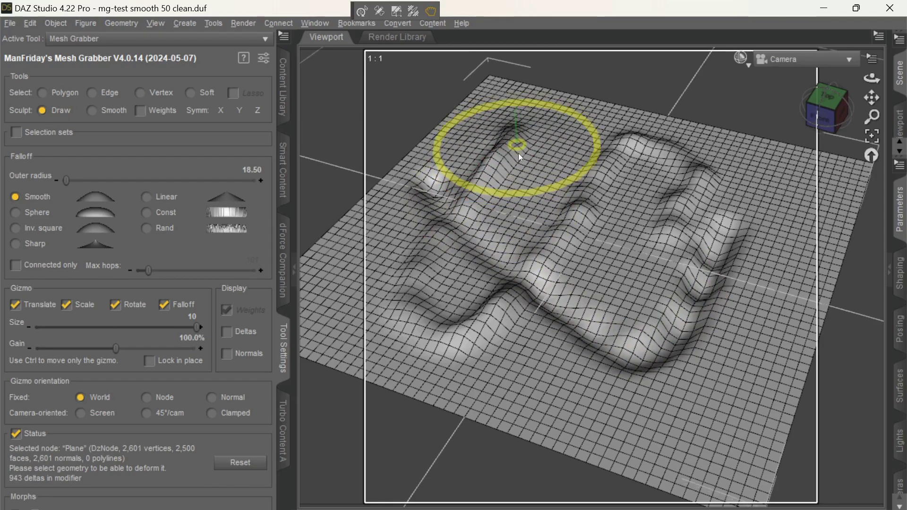
mouse_move(520, 158)
mouse_down()
mouse_move(422, 270)
mouse_move(513, 294)
mouse_move(604, 339)
mouse_move(686, 287)
mouse_move(706, 196)
mouse_move(592, 235)
mouse_move(601, 161)
mouse_move(610, 324)
mouse_move(596, 426)
mouse_up()
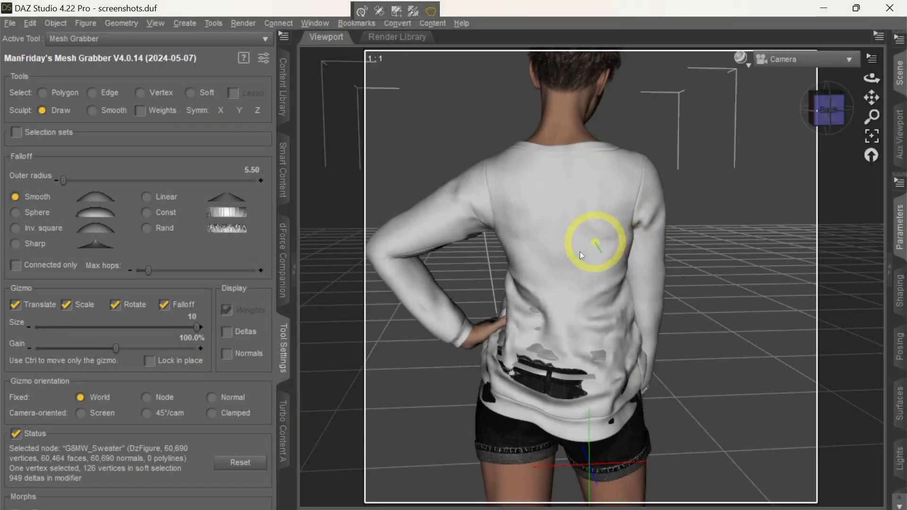
Step: Set the Draw outer radius to 9.00 and push G8MW_Sweater out over the shorts poking through its lower back and hem
scroll(541, 387, up, 7)
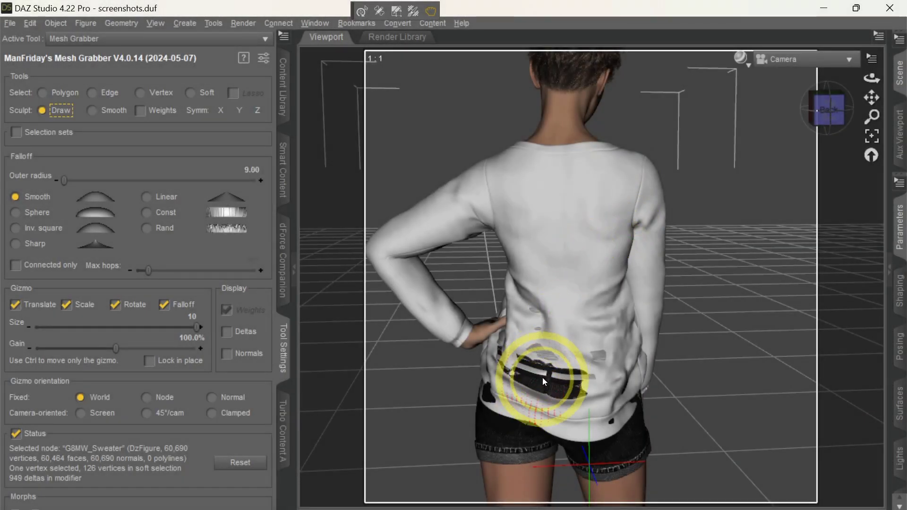
drag(543, 381, 596, 398)
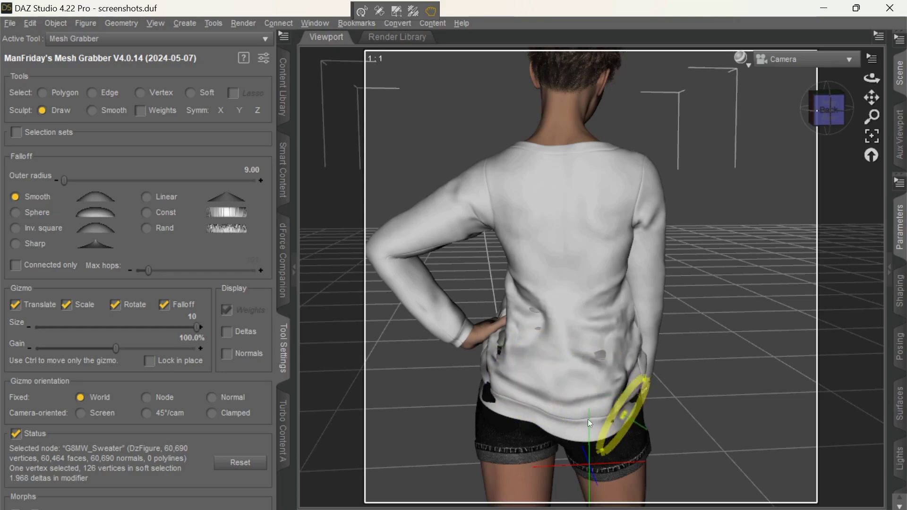
drag(483, 392, 487, 394)
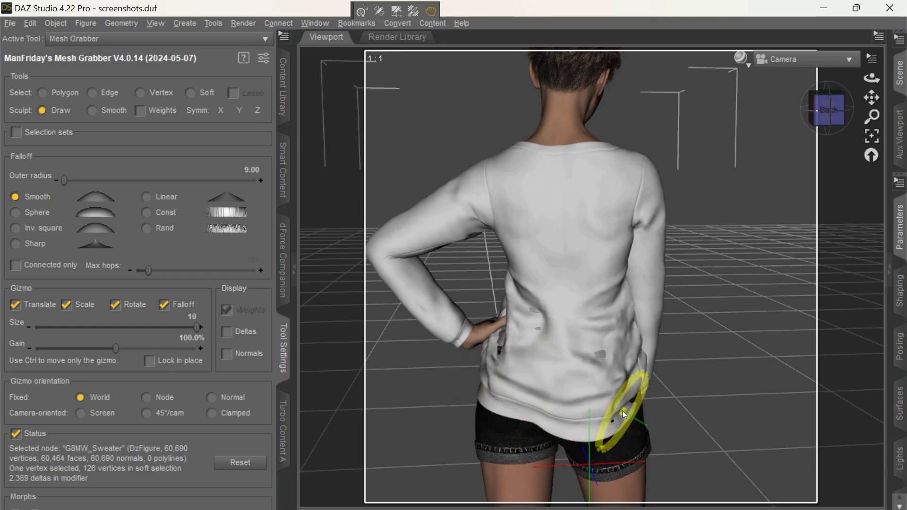
drag(622, 410, 653, 392)
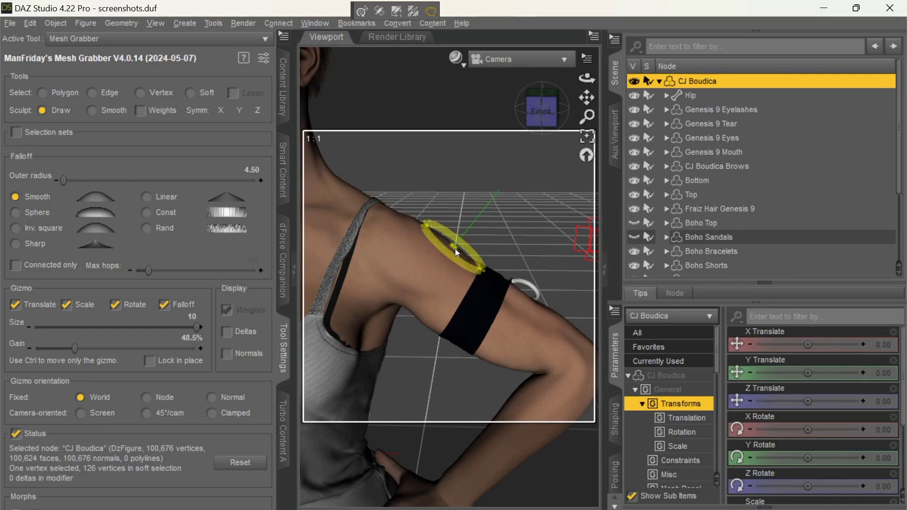
Step: Draw bulges into CJ Boudica's upper arm on both sides of the armband, using a 4.50 outer radius and 48.5% gain
mouse_move(455, 248)
mouse_down()
mouse_move(420, 313)
mouse_move(460, 247)
mouse_move(503, 275)
mouse_move(486, 296)
mouse_up()
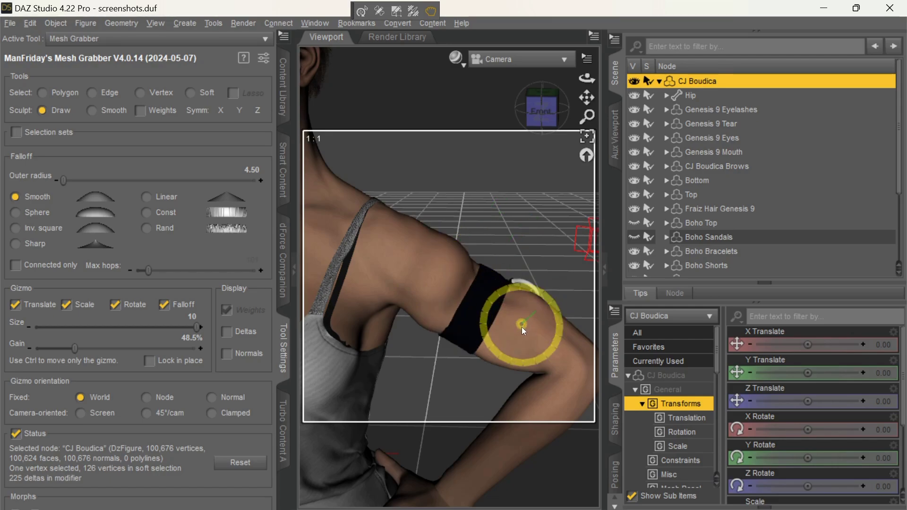
drag(502, 363, 524, 308)
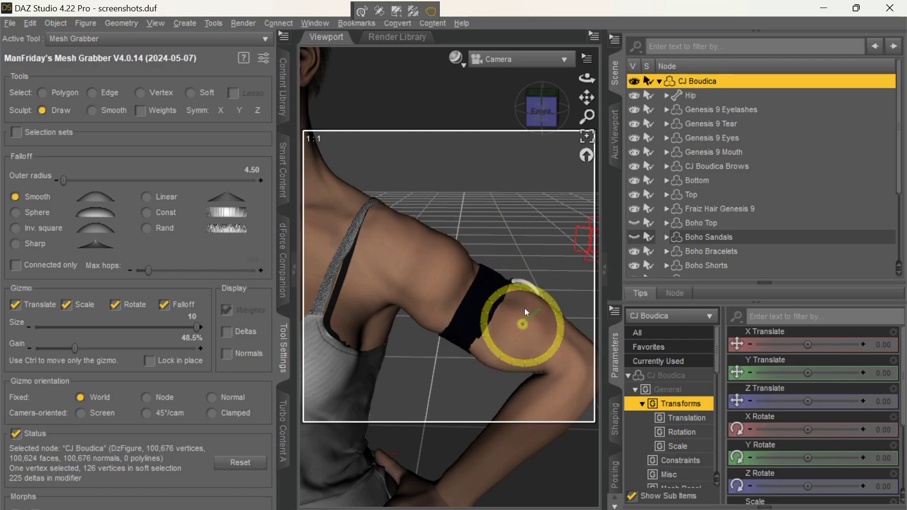
scroll(461, 334, down, 3)
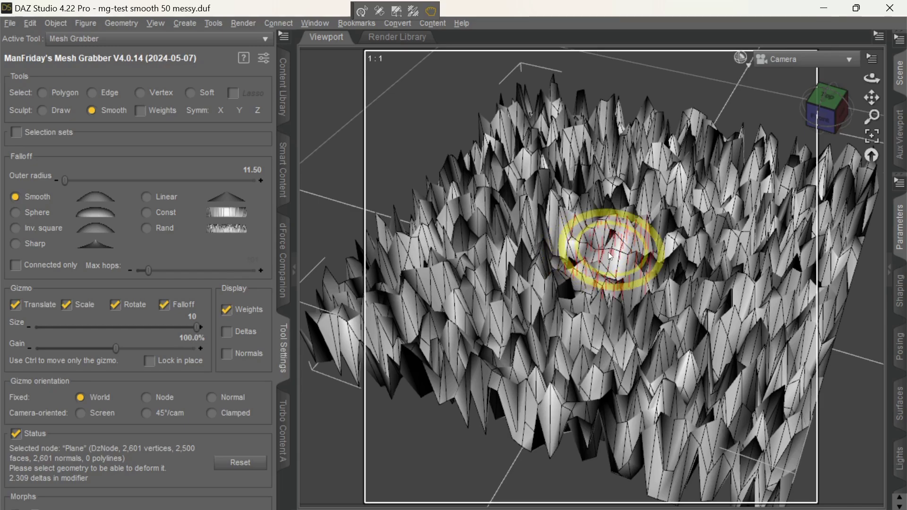
Step: Smooth the center of the spiky plane with an 11.50 outer radius, and enlarge the Smooth brush
mouse_move(611, 257)
mouse_down()
mouse_move(636, 264)
mouse_move(639, 277)
mouse_move(593, 286)
mouse_move(520, 267)
mouse_move(557, 208)
mouse_move(641, 227)
mouse_move(597, 252)
mouse_move(659, 208)
mouse_move(658, 222)
mouse_move(685, 242)
mouse_move(701, 297)
mouse_move(693, 339)
mouse_move(546, 297)
mouse_move(560, 222)
mouse_move(544, 226)
mouse_move(696, 274)
mouse_move(566, 320)
mouse_move(606, 218)
mouse_move(512, 287)
mouse_move(520, 236)
mouse_move(621, 172)
mouse_move(776, 230)
mouse_move(717, 357)
mouse_move(655, 365)
mouse_move(464, 308)
mouse_move(571, 243)
mouse_move(652, 269)
mouse_up()
scroll(597, 253, up, 5)
scroll(597, 251, up, 8)
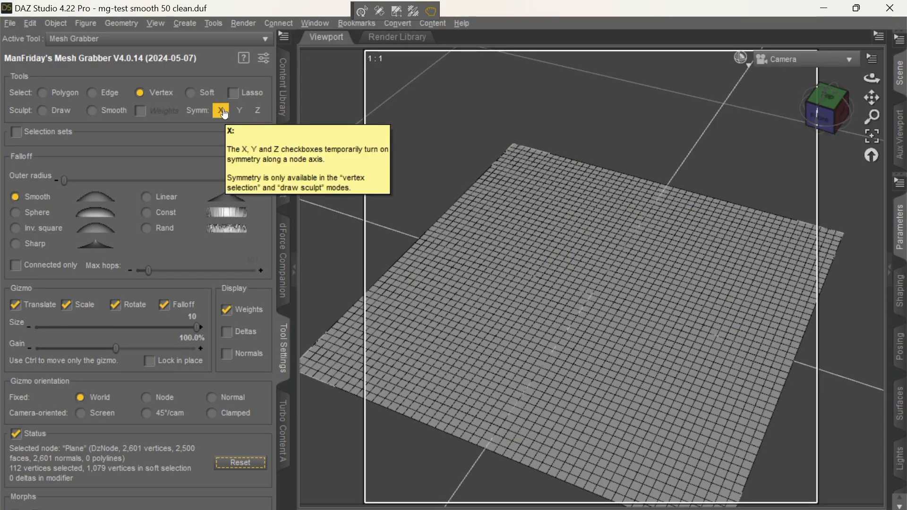
Step: Turn on X symmetry, select mirrored lines of vertices on the plane, and draw a mirrored sculpt stroke with an 8.50 outer radius
click(224, 114)
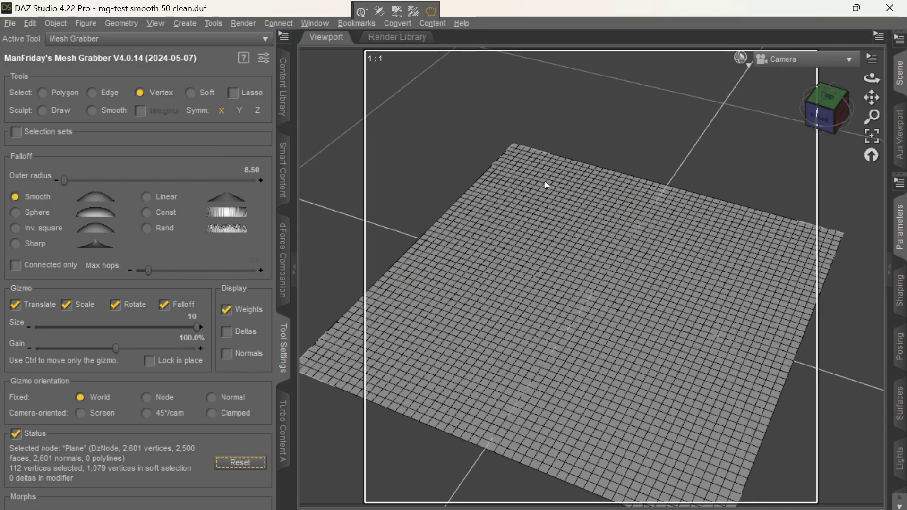
click(540, 198)
mouse_move(539, 193)
mouse_down()
mouse_move(483, 225)
mouse_move(553, 253)
mouse_move(469, 274)
mouse_move(504, 330)
mouse_move(421, 345)
mouse_move(452, 382)
mouse_move(454, 178)
mouse_move(441, 450)
mouse_move(464, 228)
mouse_move(467, 294)
mouse_move(480, 256)
mouse_up()
mouse_move(438, 303)
ctrl+mouse_down()
mouse_move(496, 346)
mouse_move(526, 346)
mouse_move(524, 382)
mouse_move(508, 326)
ctrl+mouse_up()
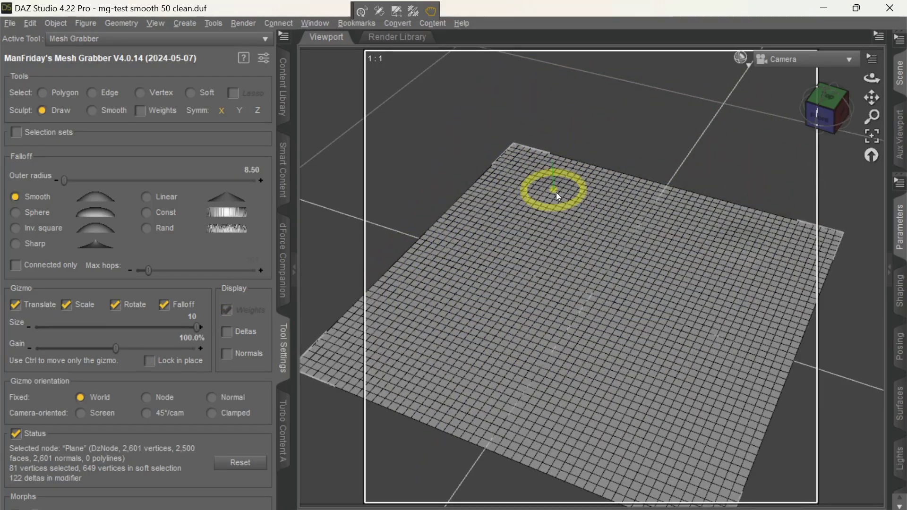
drag(557, 191, 438, 324)
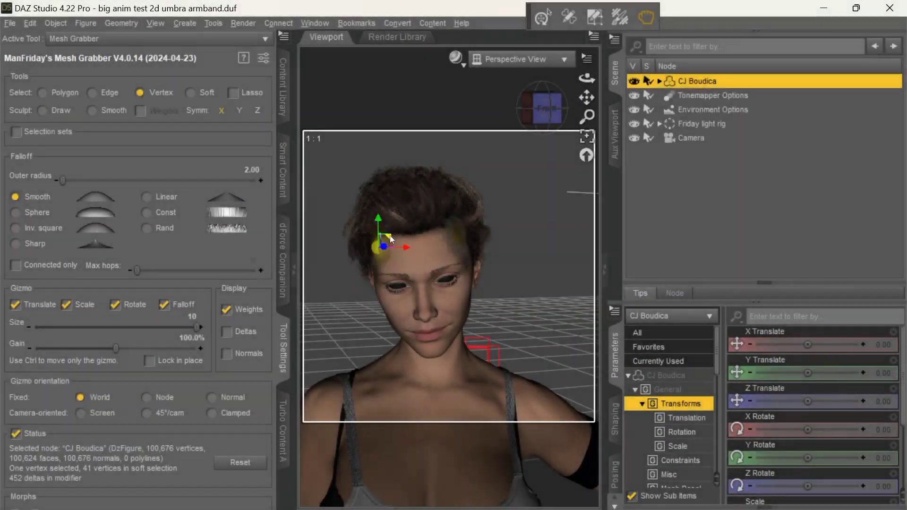
Step: Pull symmetrical horns out of CJ Boudica's forehead and save them as the active morph "horns" under /Mesh Grabber
drag(390, 235, 335, 215)
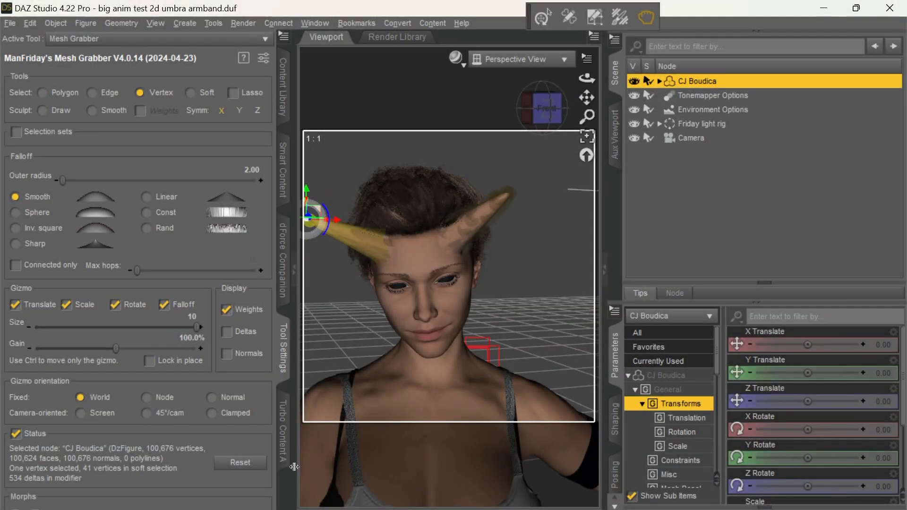
click(42, 433)
click(37, 475)
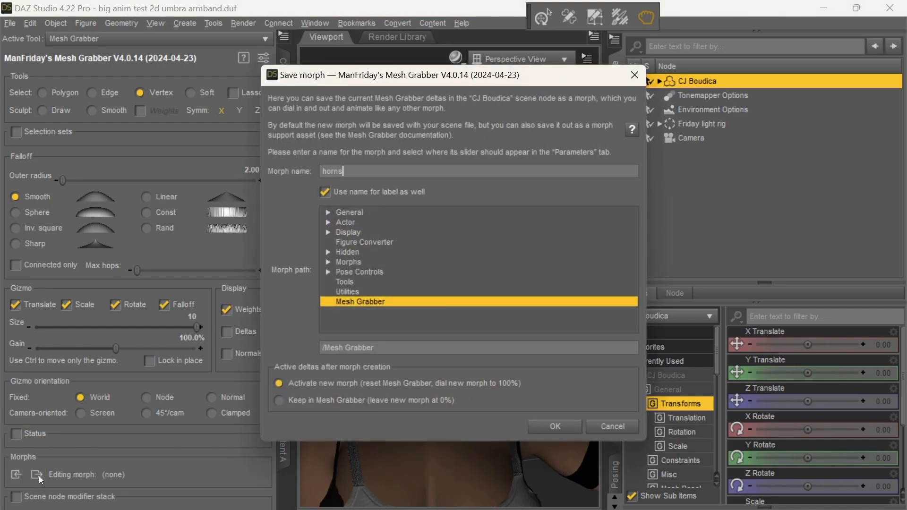
key(Return)
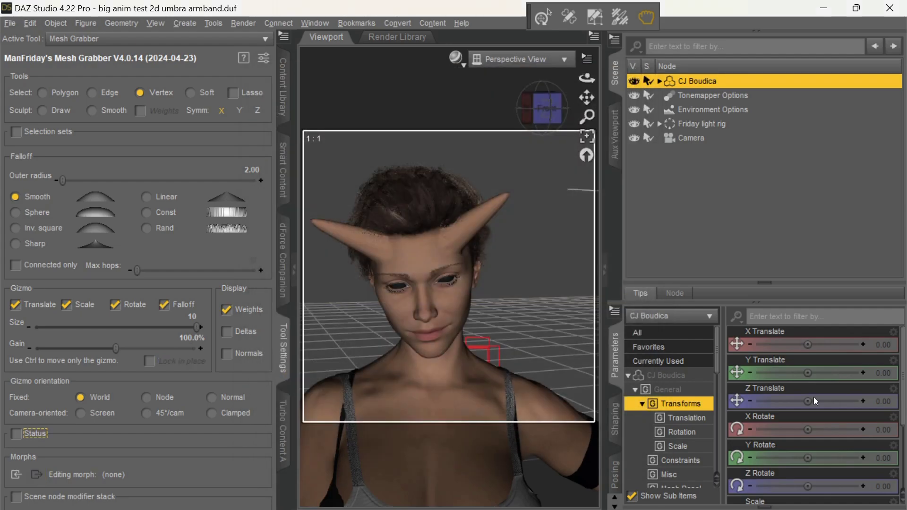
Step: Show CJ Boudica's Mesh Grabber parameters and dial the horns morph down and back up
scroll(705, 420, down, 5)
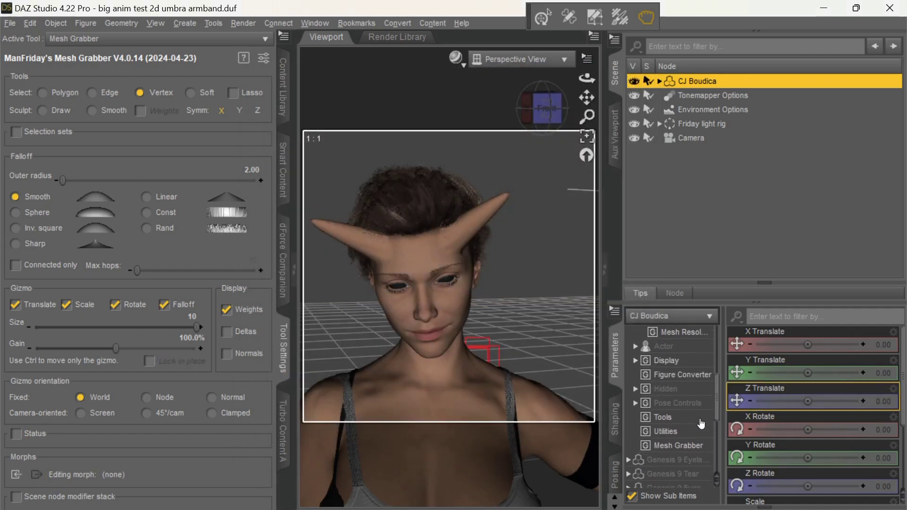
click(683, 441)
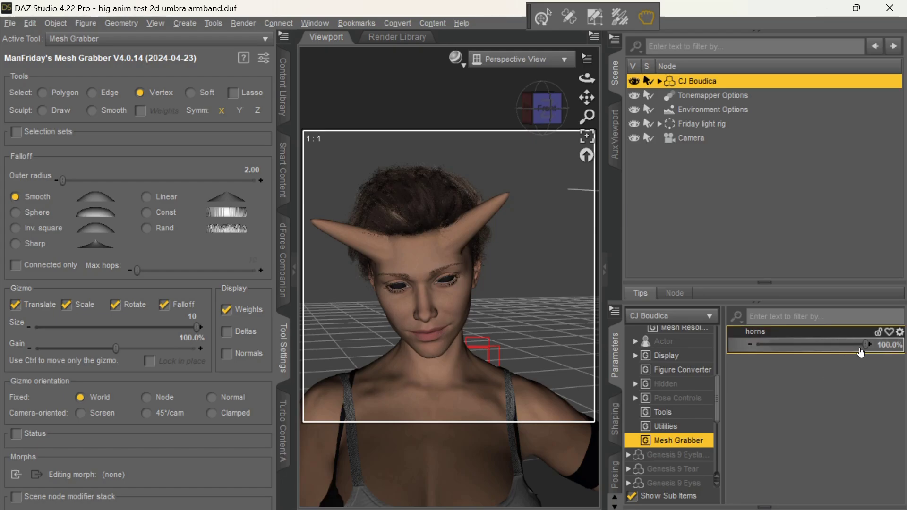
drag(718, 347, 879, 348)
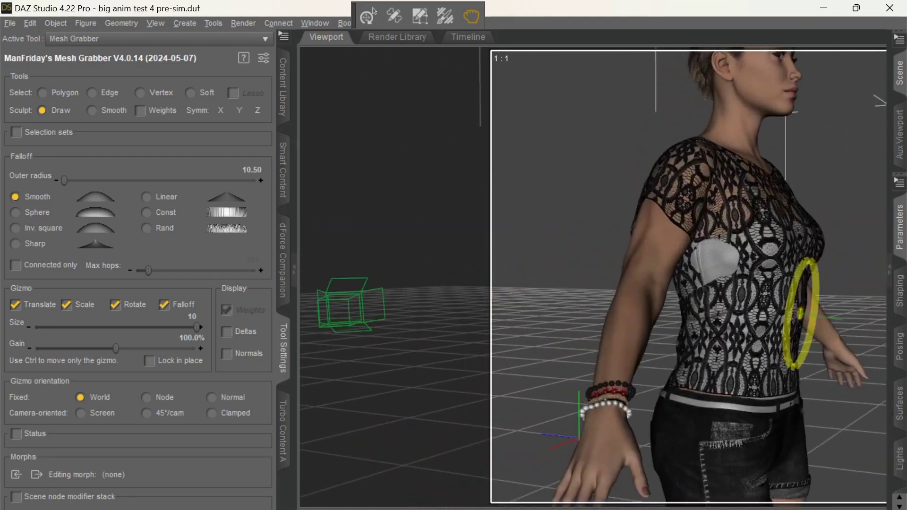
Step: Draw with a 10.50 outer radius to push the lace top over the undershirt poking through at the side and back
drag(707, 259, 711, 285)
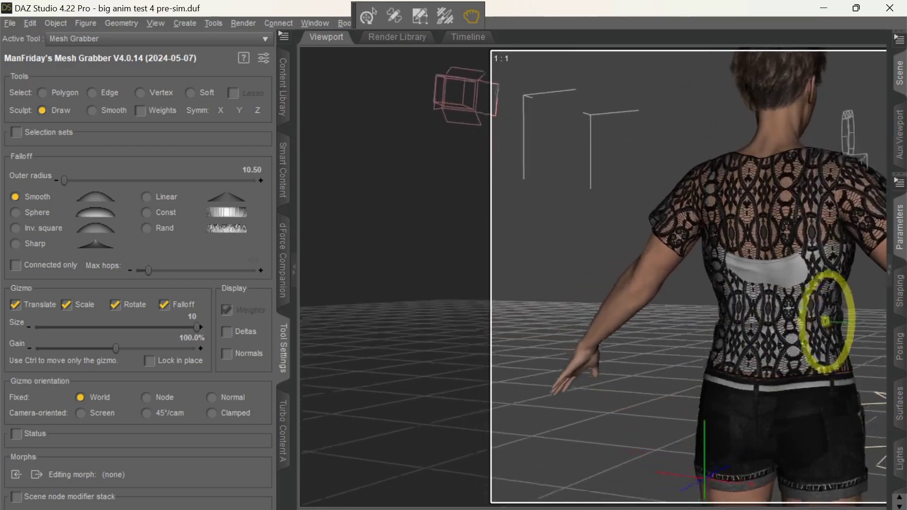
mouse_move(767, 284)
mouse_down()
mouse_move(752, 269)
mouse_move(792, 276)
mouse_move(804, 268)
mouse_up()
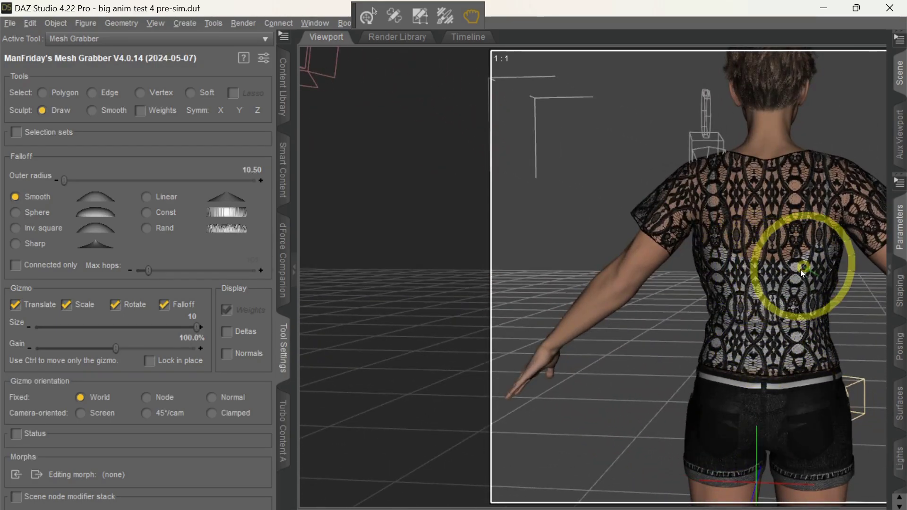
Step: Save the lace top's correction as the morph "pre-sim" and run the dForce simulation on the Boho Tank
mouse_move(824, 347)
ctrl+alt+mouse_down()
mouse_move(753, 318)
mouse_move(613, 341)
mouse_move(609, 350)
mouse_move(629, 336)
mouse_move(825, 340)
ctrl+alt+mouse_up()
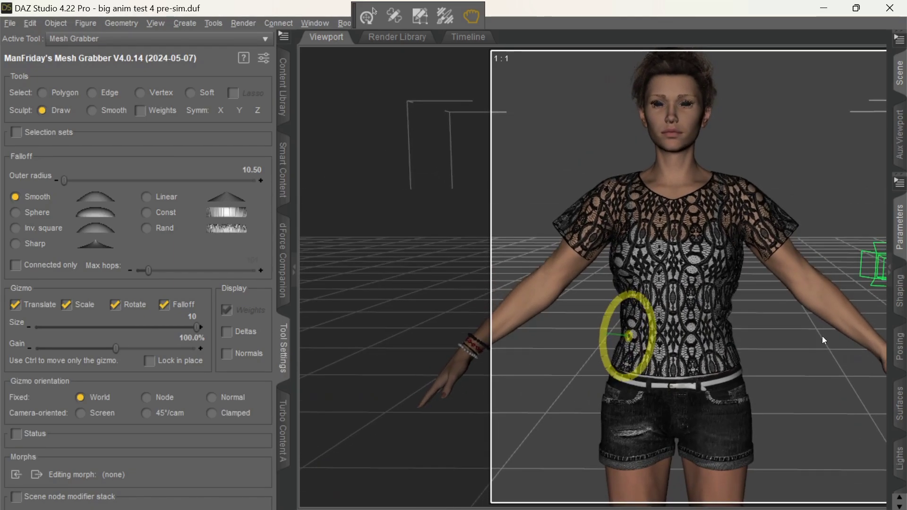
click(38, 475)
text(pre-sim)
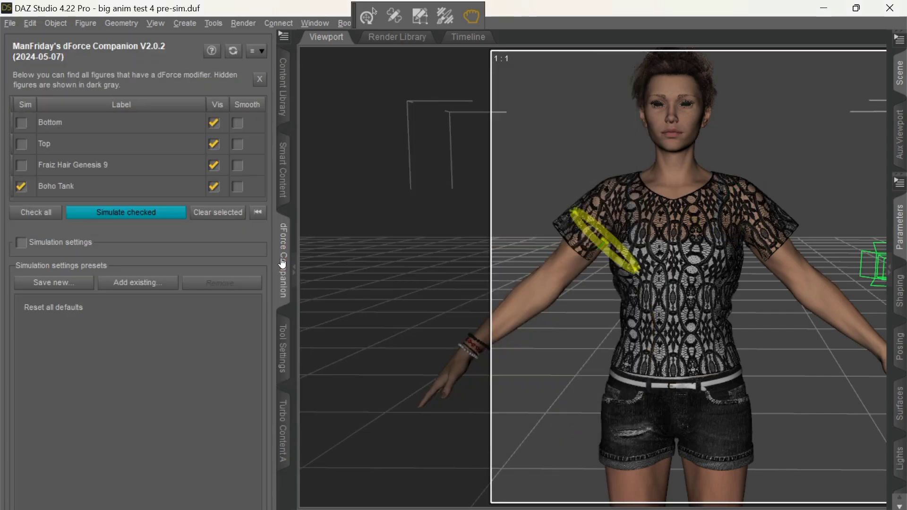
click(126, 208)
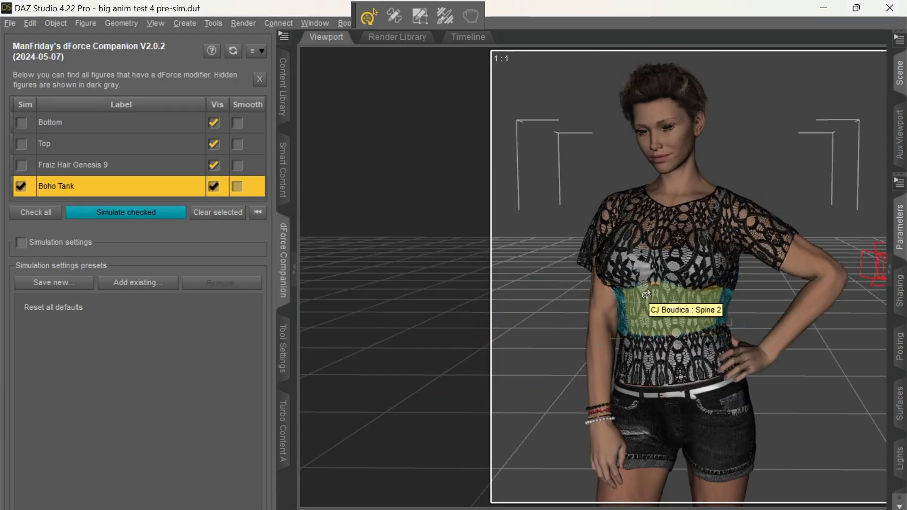
Step: Activate Mesh Grabber and inspect the simulated lace top on the posed figure for remaining poke-through from the front, back and side
click(471, 15)
scroll(650, 295, up, 2)
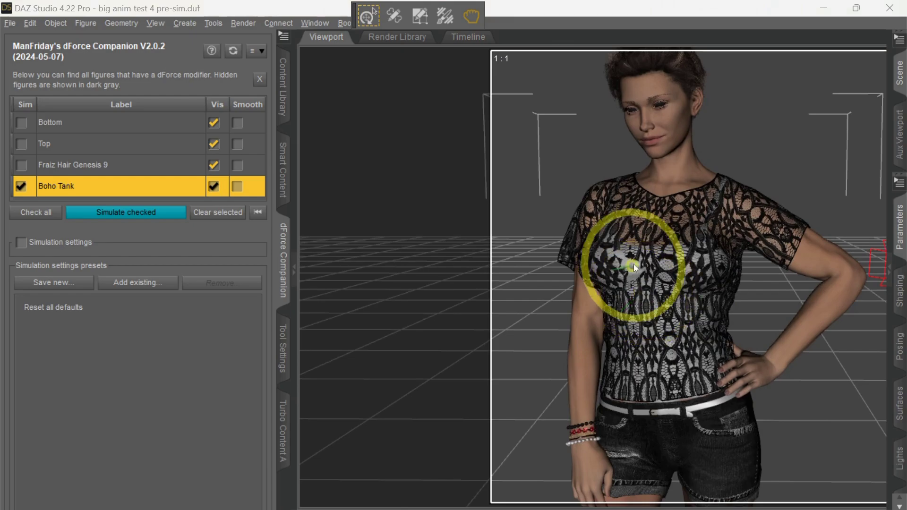
mouse_move(675, 393)
middle_down()
mouse_move(622, 379)
mouse_move(760, 360)
mouse_move(618, 375)
mouse_move(741, 363)
middle_up()
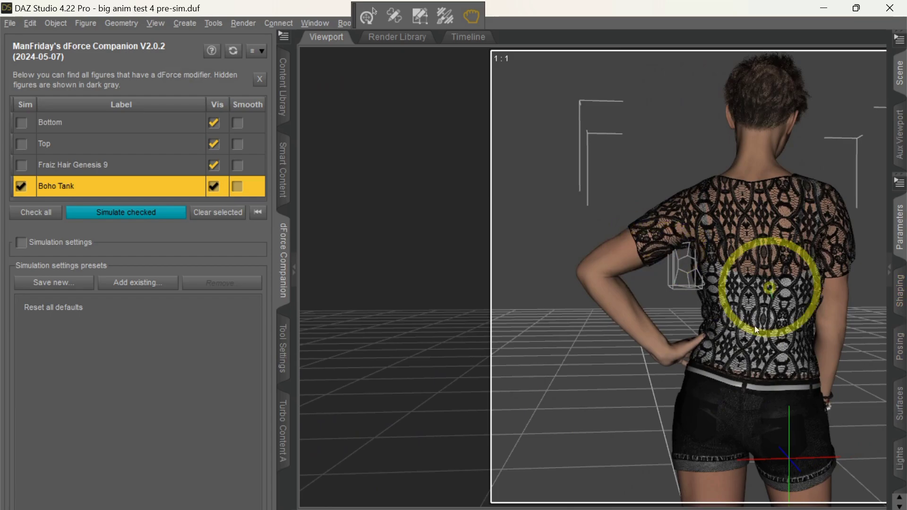
mouse_move(774, 333)
middle_down()
mouse_move(759, 321)
mouse_move(810, 254)
middle_up()
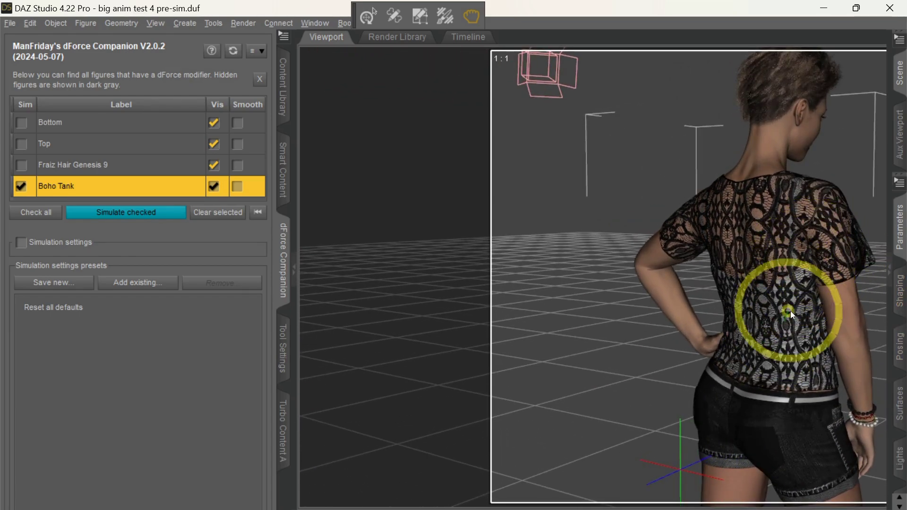
mouse_move(815, 342)
middle_down()
mouse_move(719, 321)
mouse_move(699, 344)
mouse_move(729, 355)
mouse_move(684, 344)
mouse_move(644, 281)
middle_up()
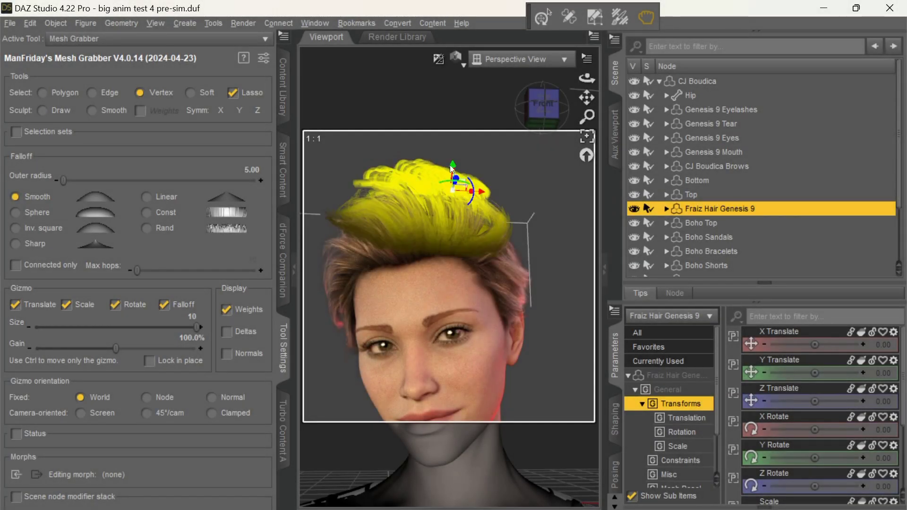
Step: Pull the lasso-selected vertices on the crown of Fraiz Hair Genesis 9 upward
drag(453, 165, 455, 145)
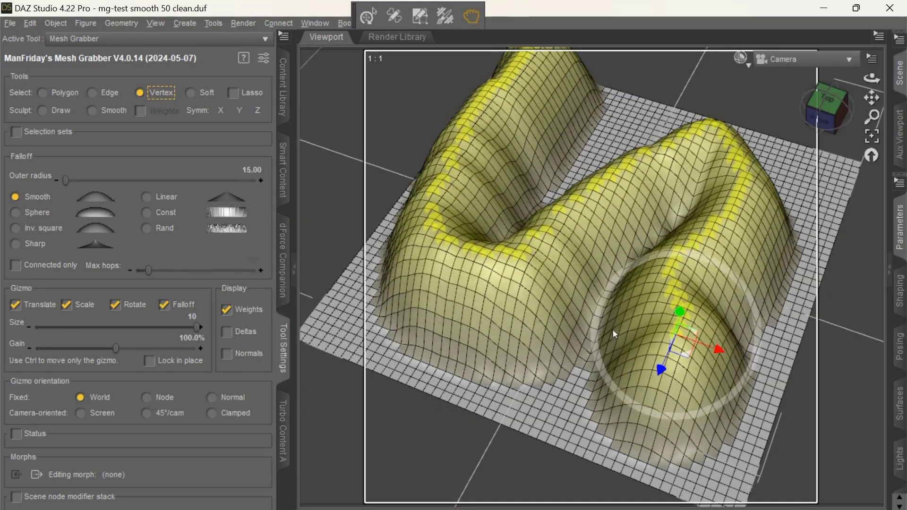
Step: Undo the raised vertex edits on the plane and try Draw sculpt strokes across it with a 7.00 outer radius
key(ctrl+z)
key(ctrl+z)
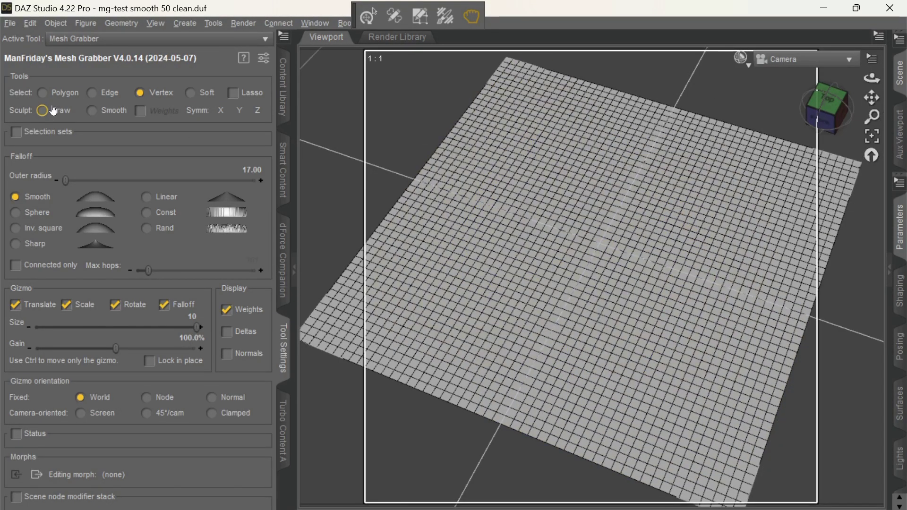
click(51, 107)
mouse_move(571, 127)
mouse_down()
mouse_move(501, 237)
mouse_move(534, 320)
mouse_move(603, 261)
mouse_up()
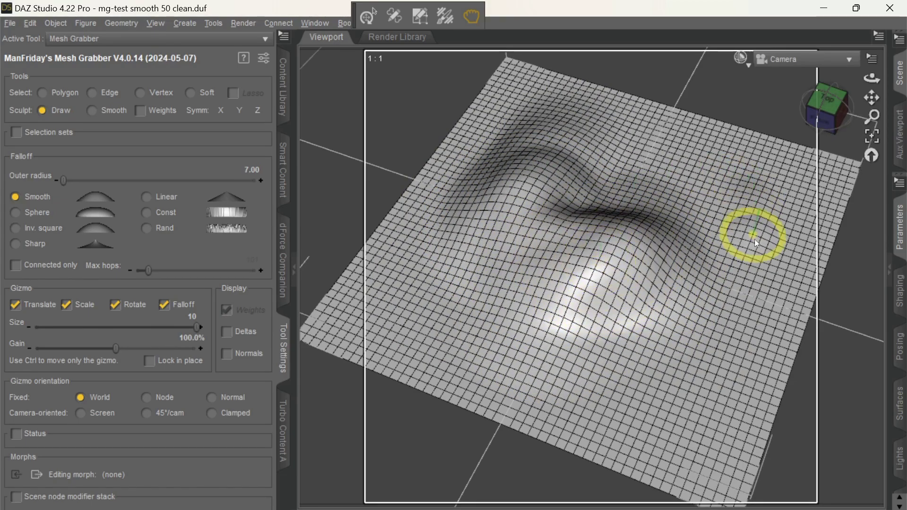
mouse_move(754, 235)
mouse_down()
mouse_move(716, 325)
mouse_move(638, 356)
mouse_move(662, 344)
mouse_up()
key(ctrl+z)
key(ctrl+z)
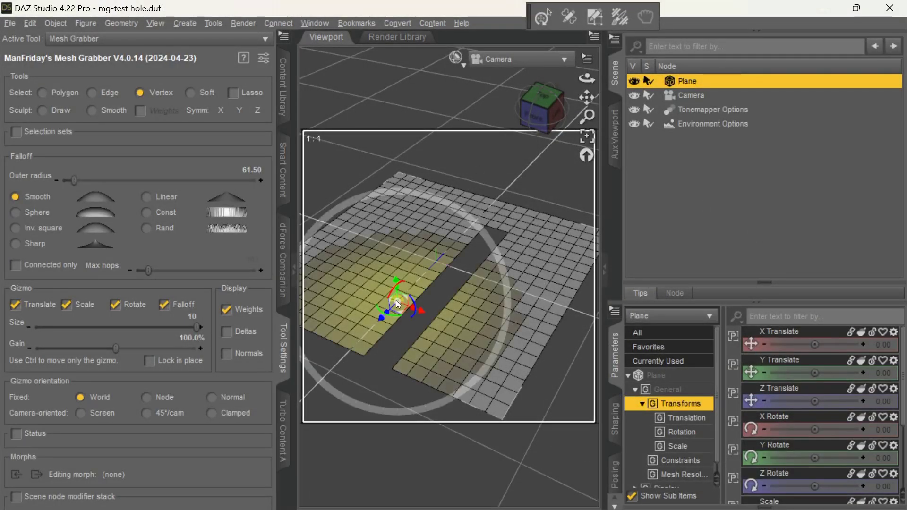
Step: Try moving a vertex beside the split plane's gap and restrict its falloff to connected geometry with a 63.50 outer radius
click(396, 299)
drag(396, 278, 358, 285)
click(61, 268)
scroll(365, 336, up, 2)
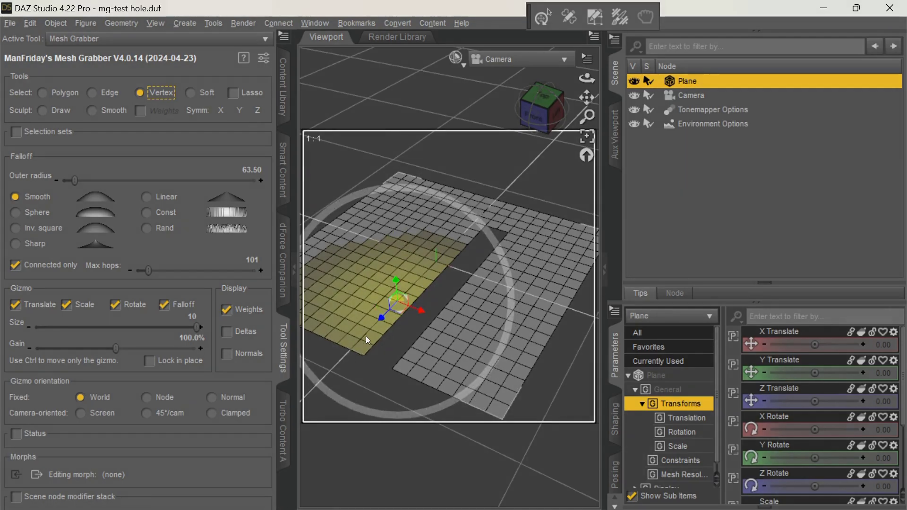